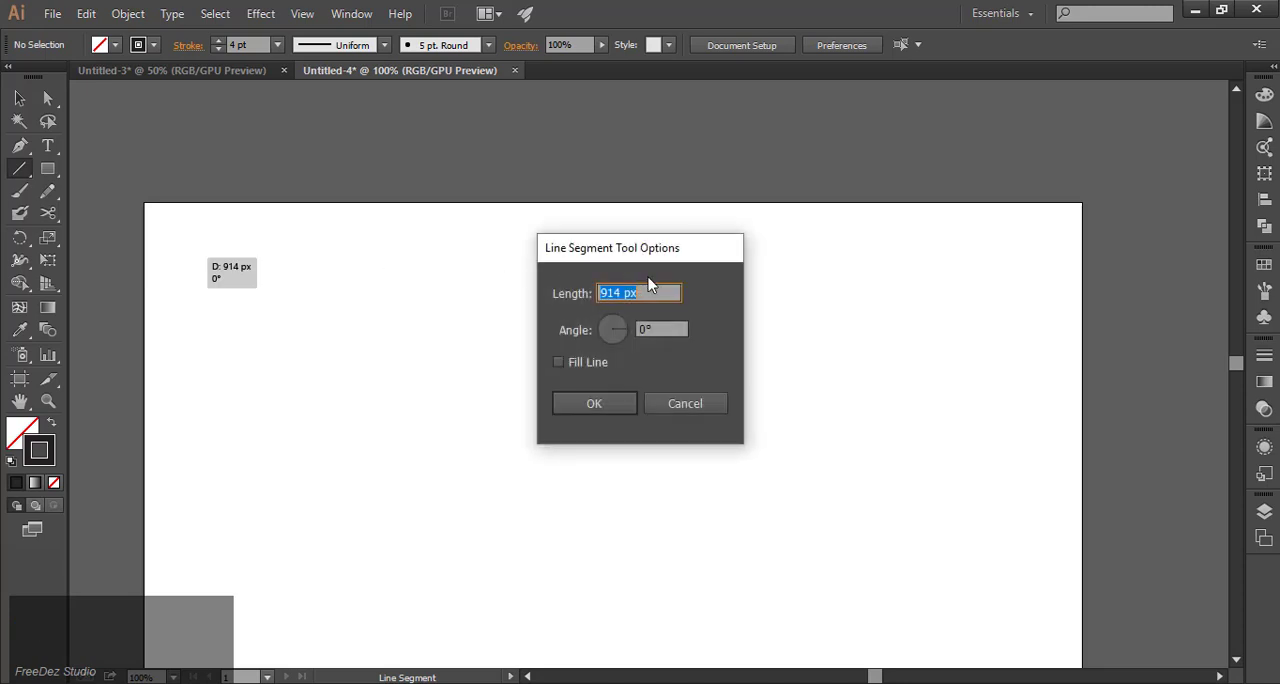
# Draw a horizontal line about 880 px long near the artboard's upper edge, then deselect it.
pyautogui.click(667, 401)
pyautogui.moveTo(199, 270); pyautogui.dragTo(1024, 274)
pyautogui.scroll(-3, 623, 240)
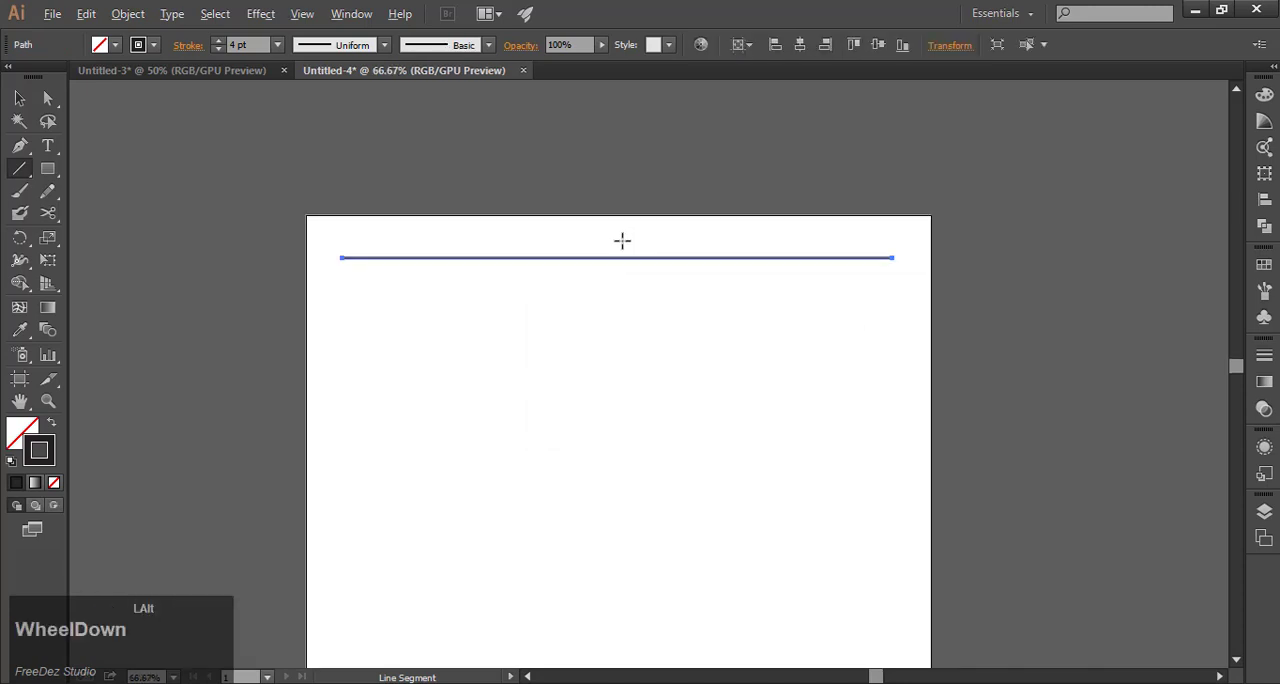
pyautogui.scroll(1, 623, 240)
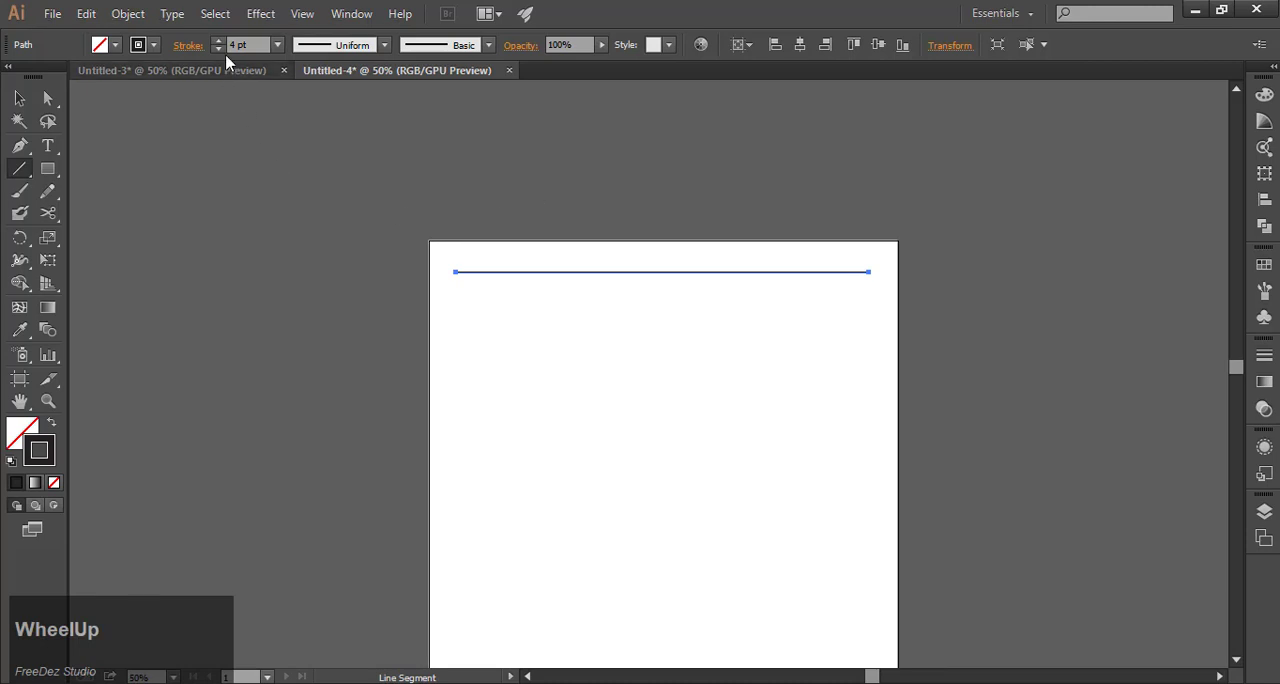
pyautogui.click(19, 98)
pyautogui.click(394, 205)
# Start a Distort & Transform > Transform effect on the line with preview on and set it to 35 copies.
pyautogui.scroll(-1, 394, 205)
pyautogui.scroll(1, 511, 291)
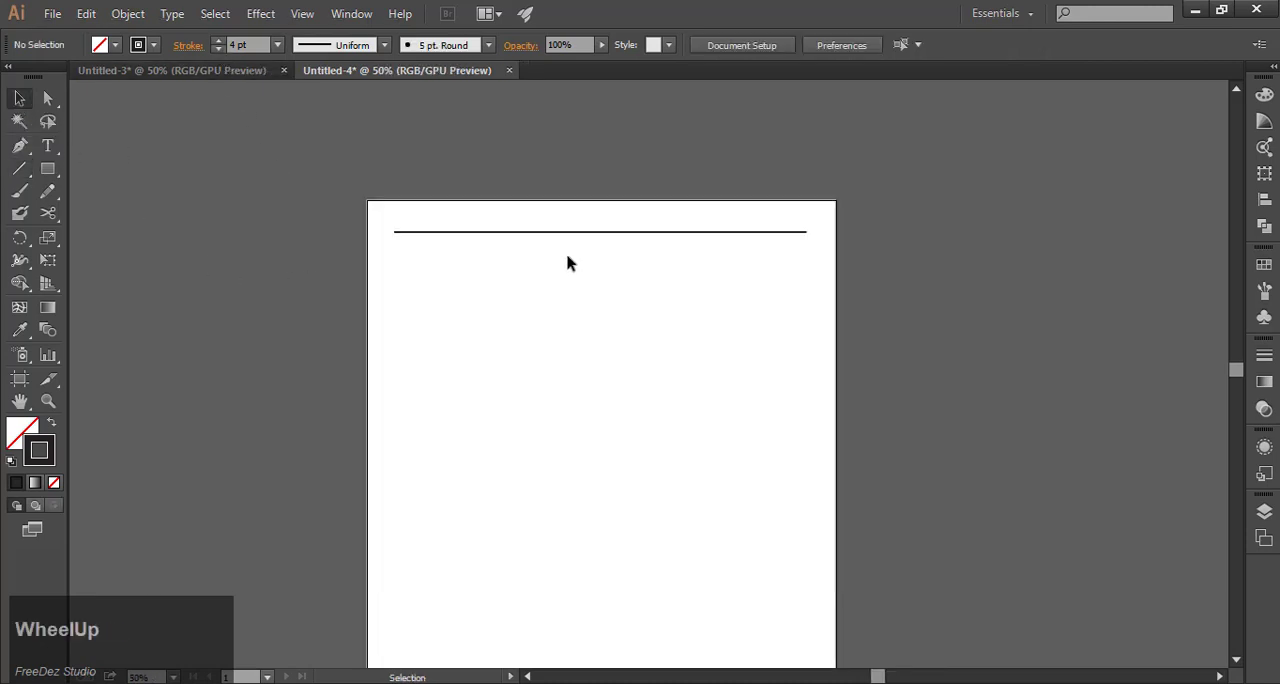
pyautogui.moveTo(506, 203); pyautogui.dragTo(568, 259)
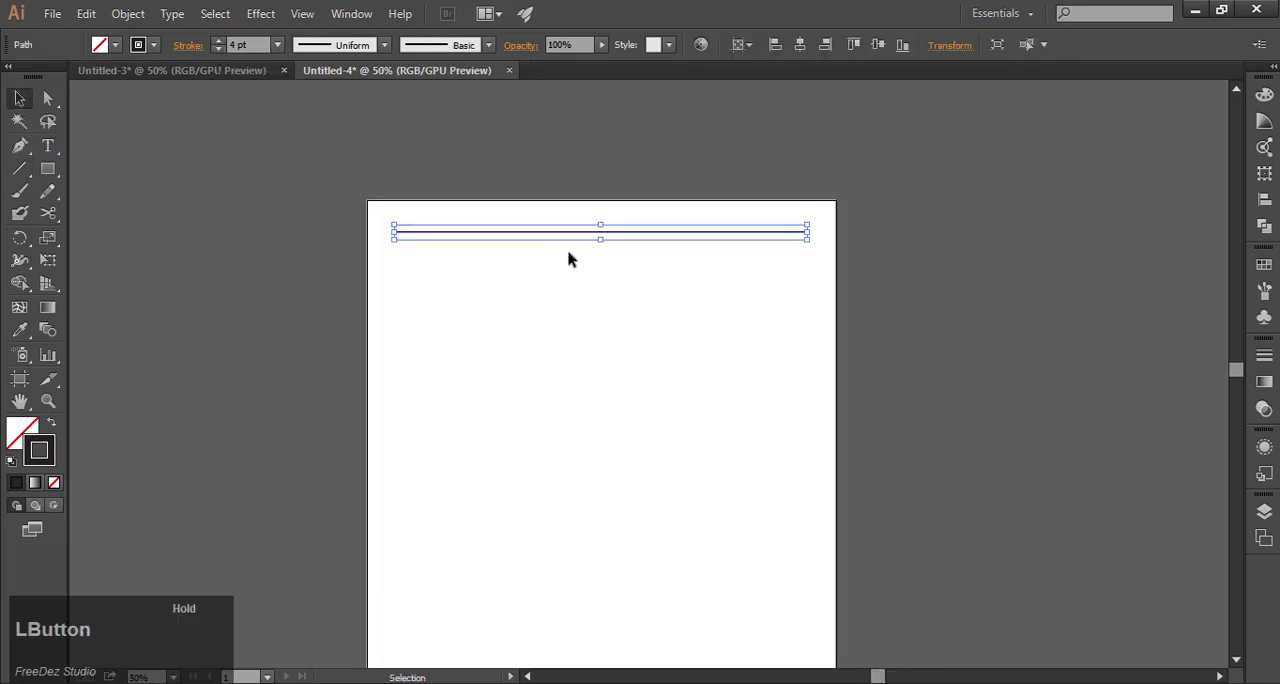
pyautogui.click(252, 18)
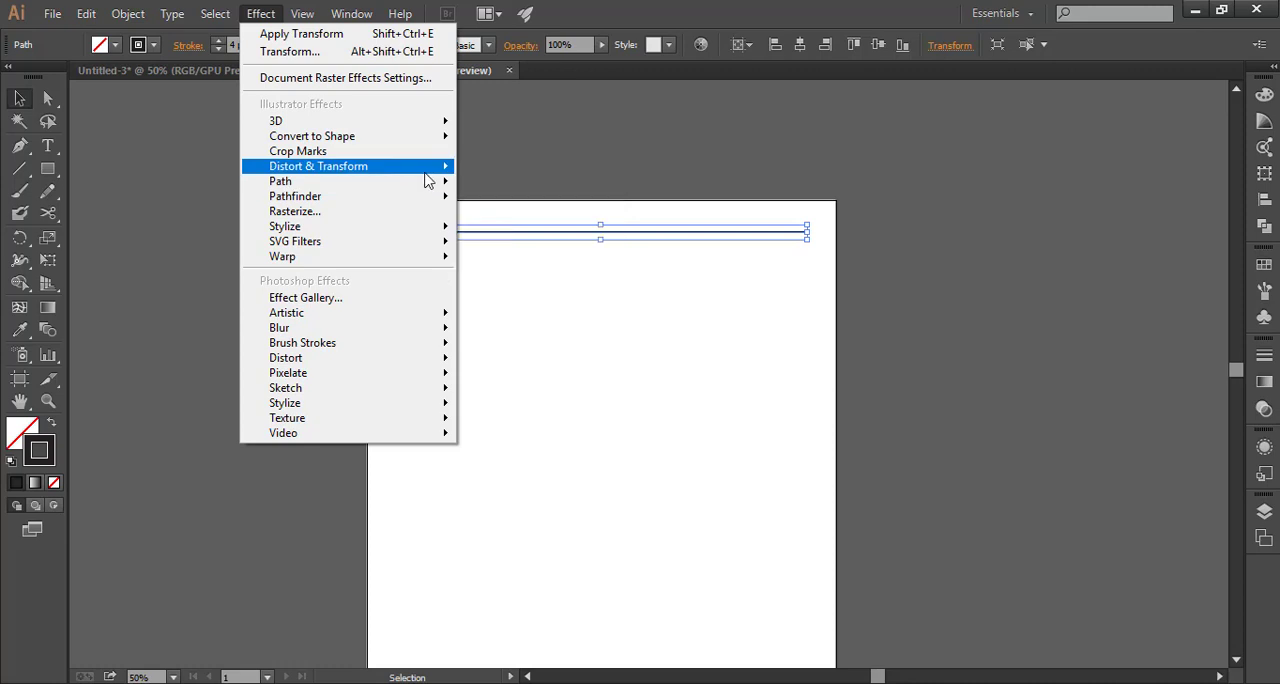
pyautogui.moveTo(429, 172)
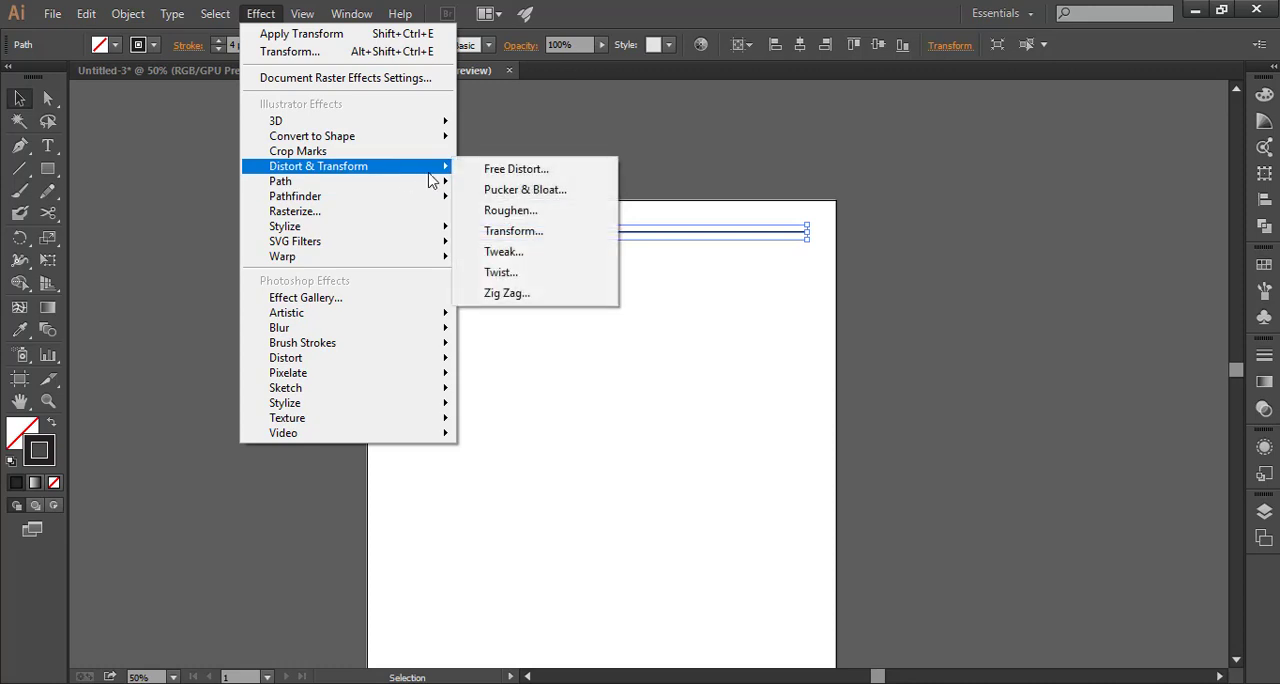
pyautogui.click(499, 238)
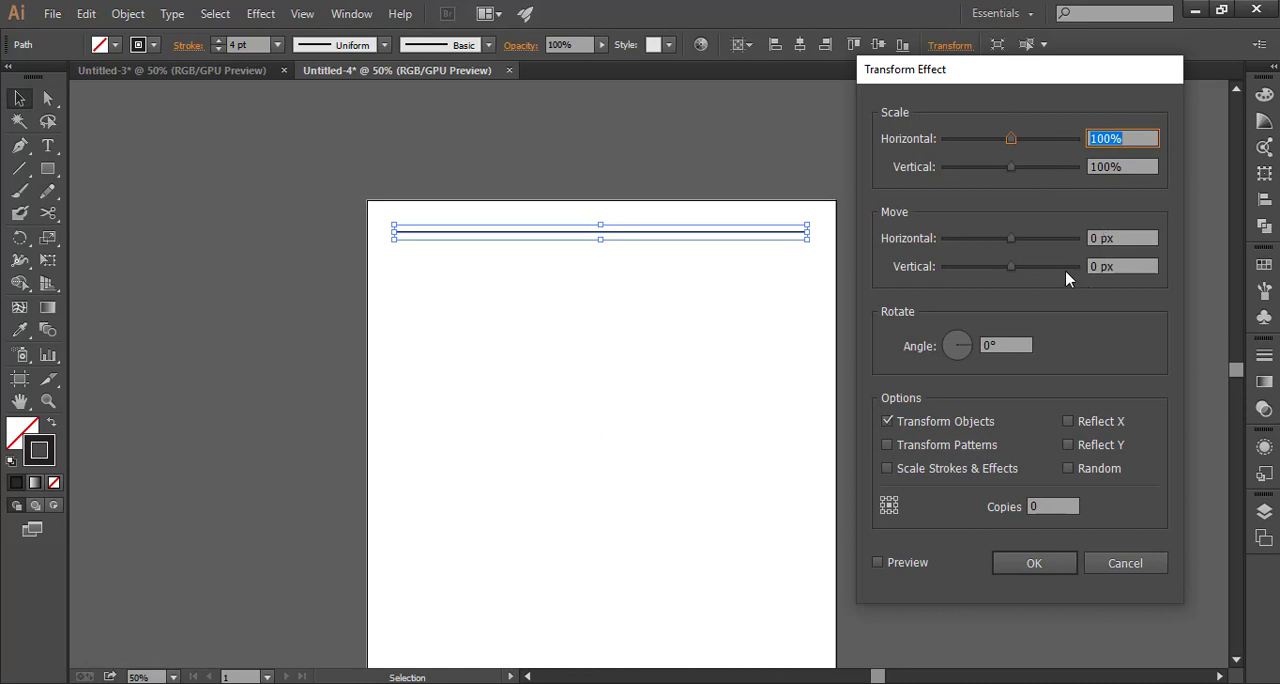
pyautogui.click(878, 563)
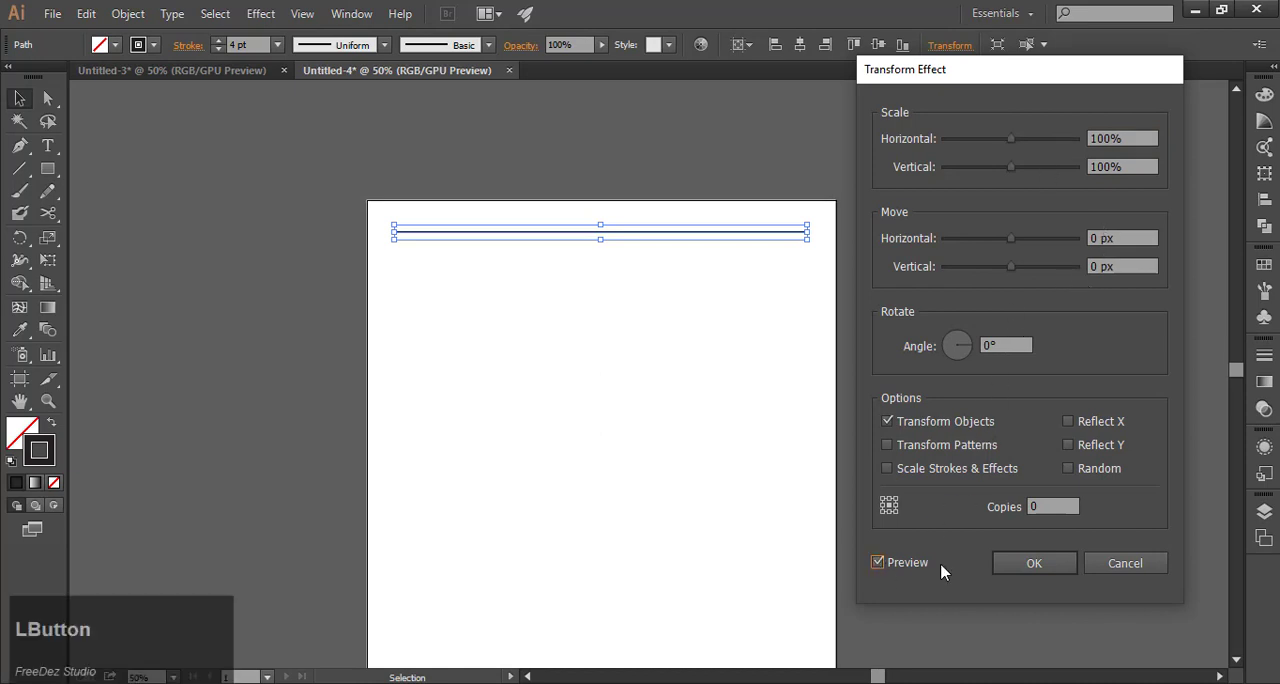
pyautogui.click(1040, 506)
pyautogui.press('Up')
pyautogui.press('Up')
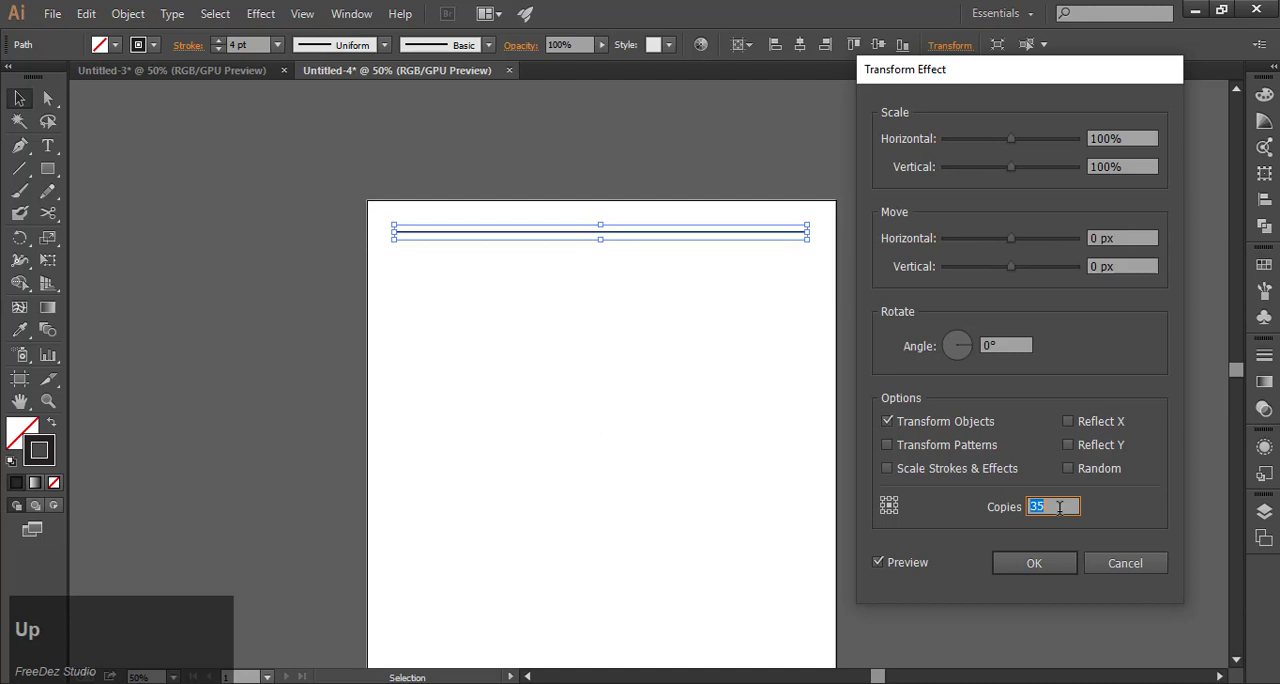
# Set the Transform effect's vertical move to 26 px and apply it to repeat the line down the artboard.
pyautogui.click(1019, 272)
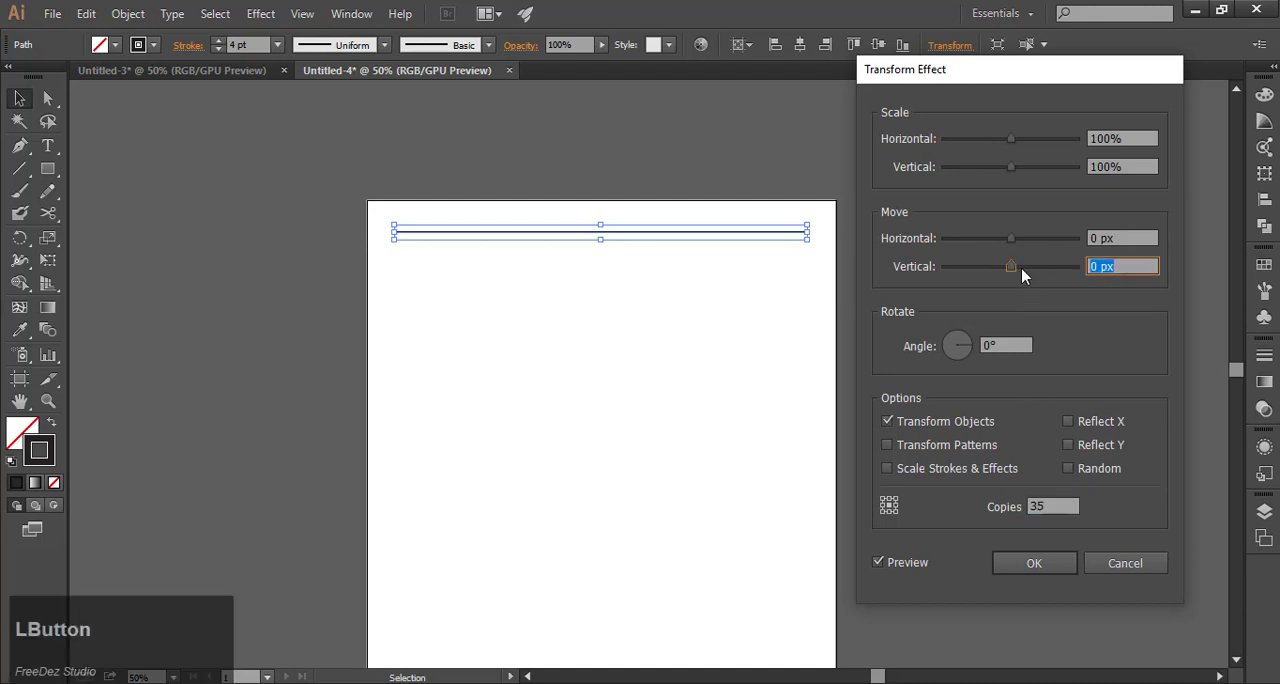
pyautogui.click(1015, 266)
pyautogui.moveTo(1015, 270); pyautogui.dragTo(1031, 271)
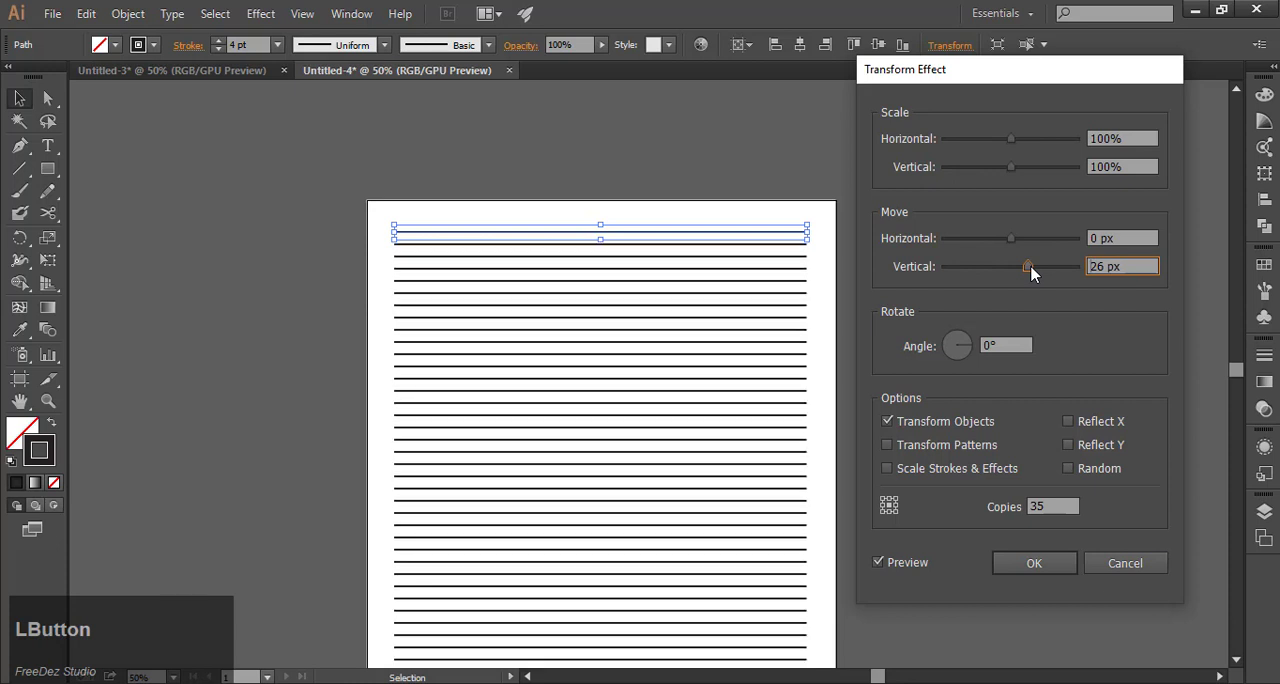
pyautogui.scroll(-1, 703, 418)
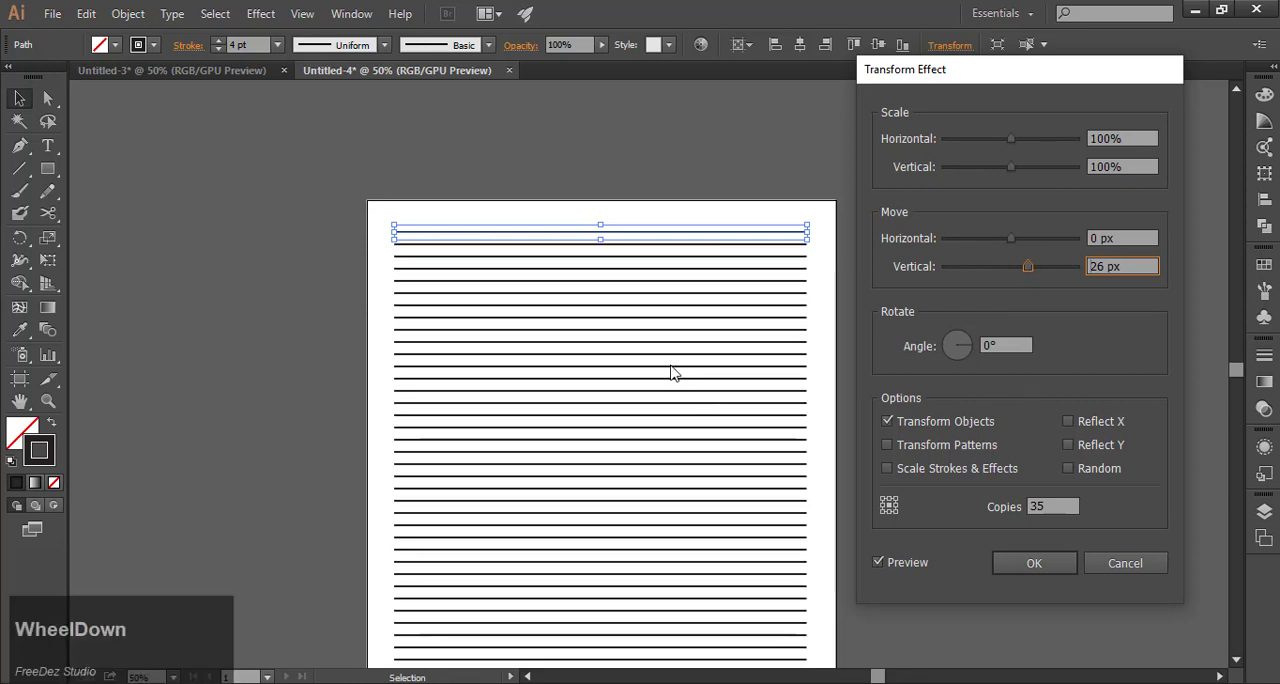
pyautogui.press('alt')
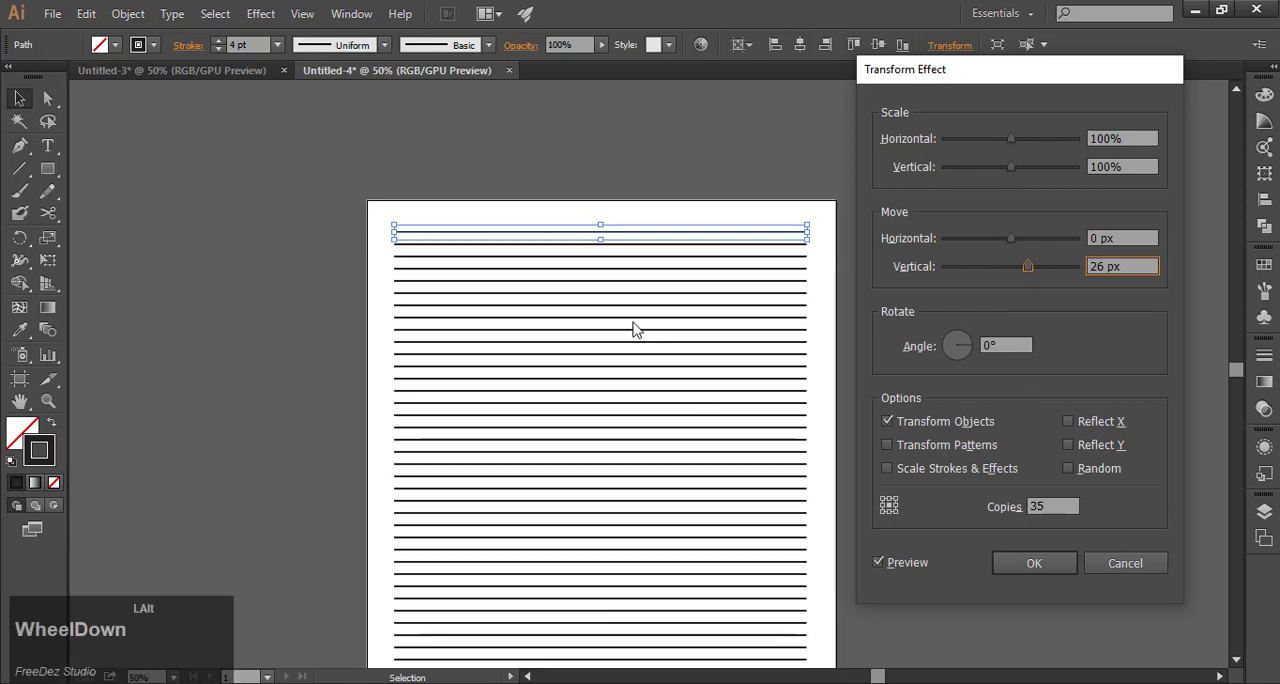
pyautogui.click(1060, 566)
pyautogui.scroll(-2, 716, 325)
pyautogui.scroll(1, 708, 363)
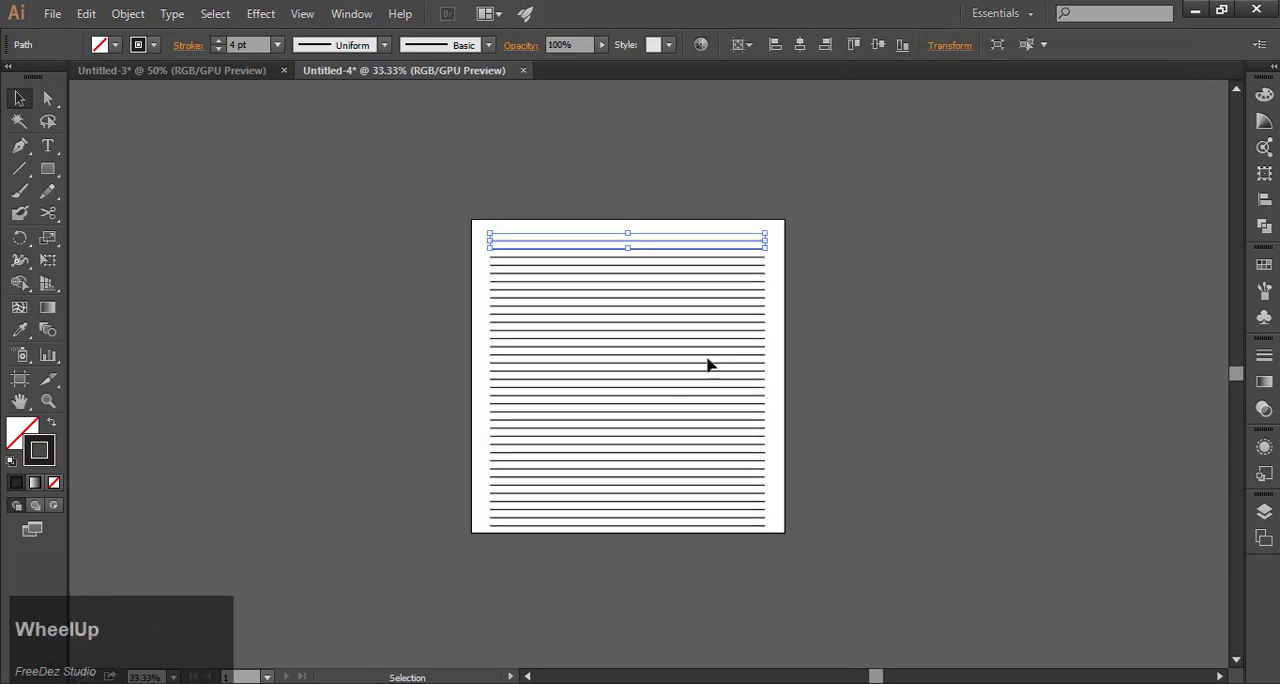
# Apply an Envelope Distort mesh with 4 rows and 4 columns to the repeated lines.
pyautogui.click(882, 294)
pyautogui.click(626, 477)
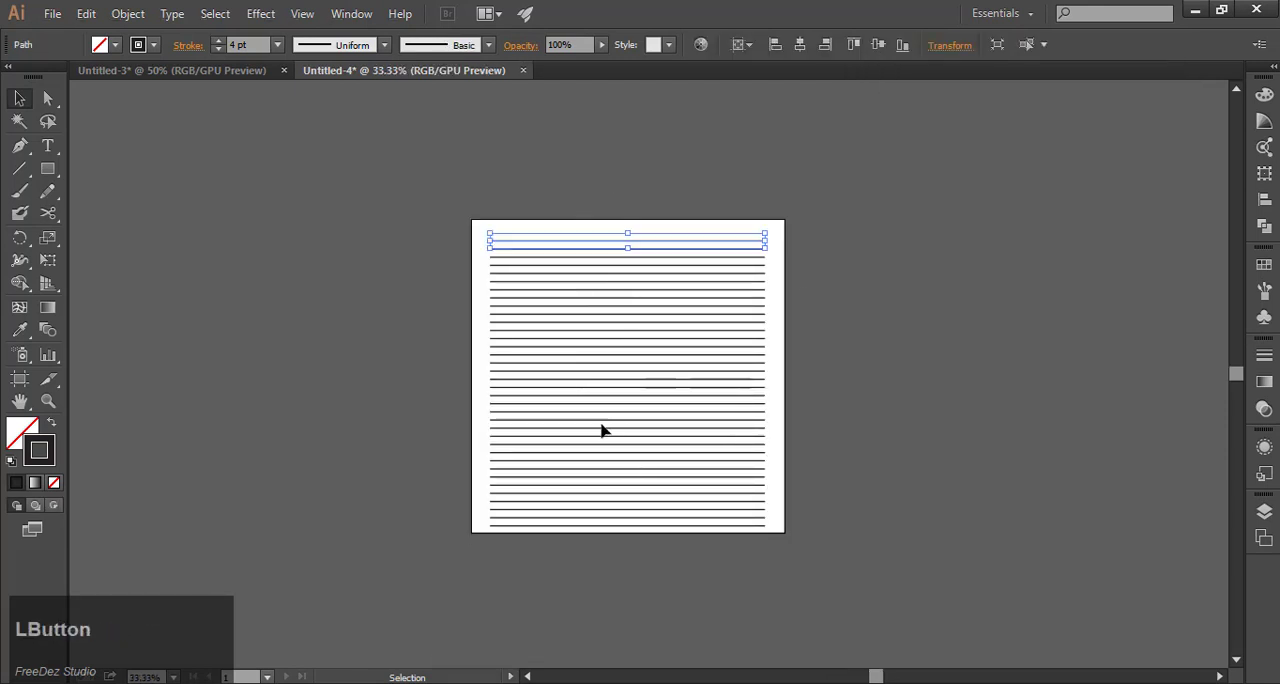
pyautogui.click(127, 14)
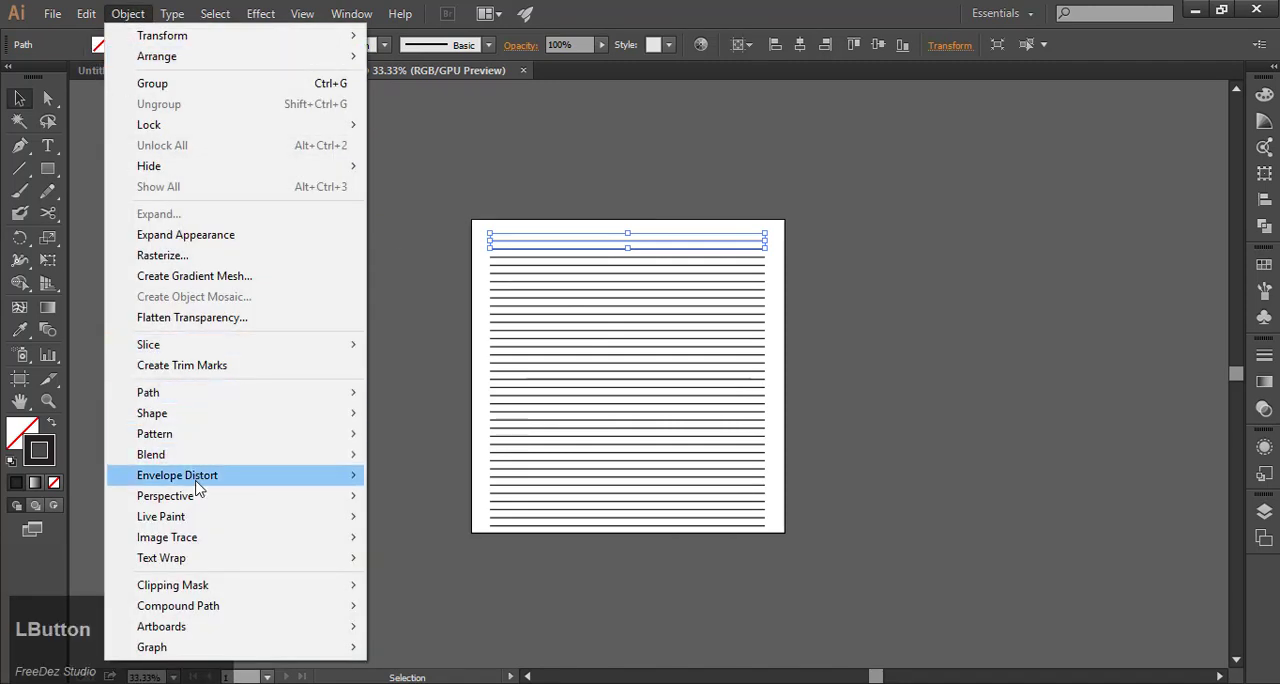
pyautogui.moveTo(175, 476)
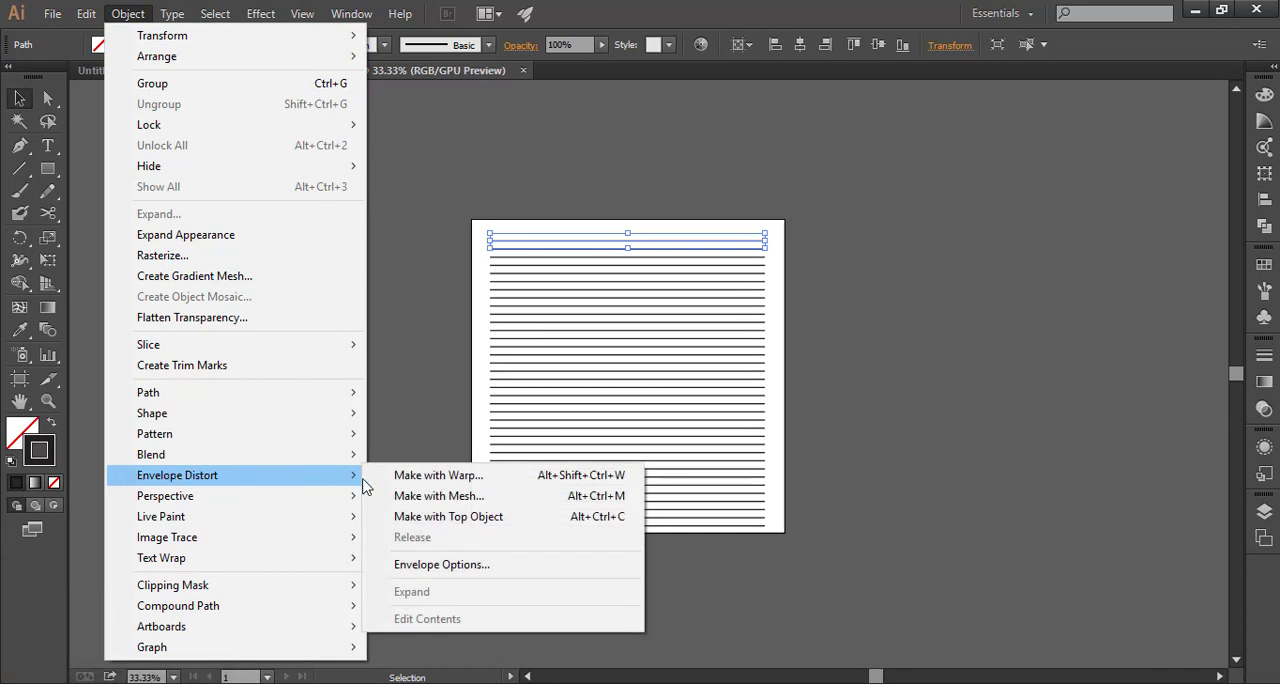
pyautogui.click(440, 496)
pyautogui.click(756, 339)
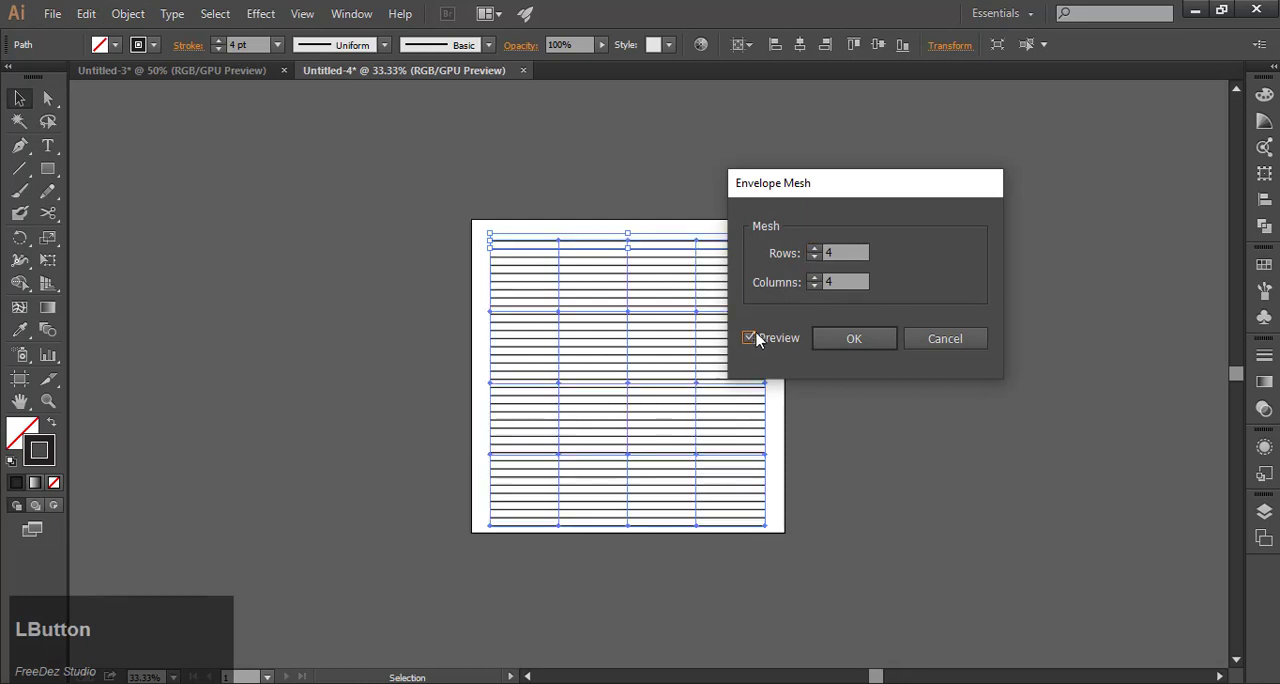
pyautogui.moveTo(828, 188); pyautogui.dragTo(897, 174)
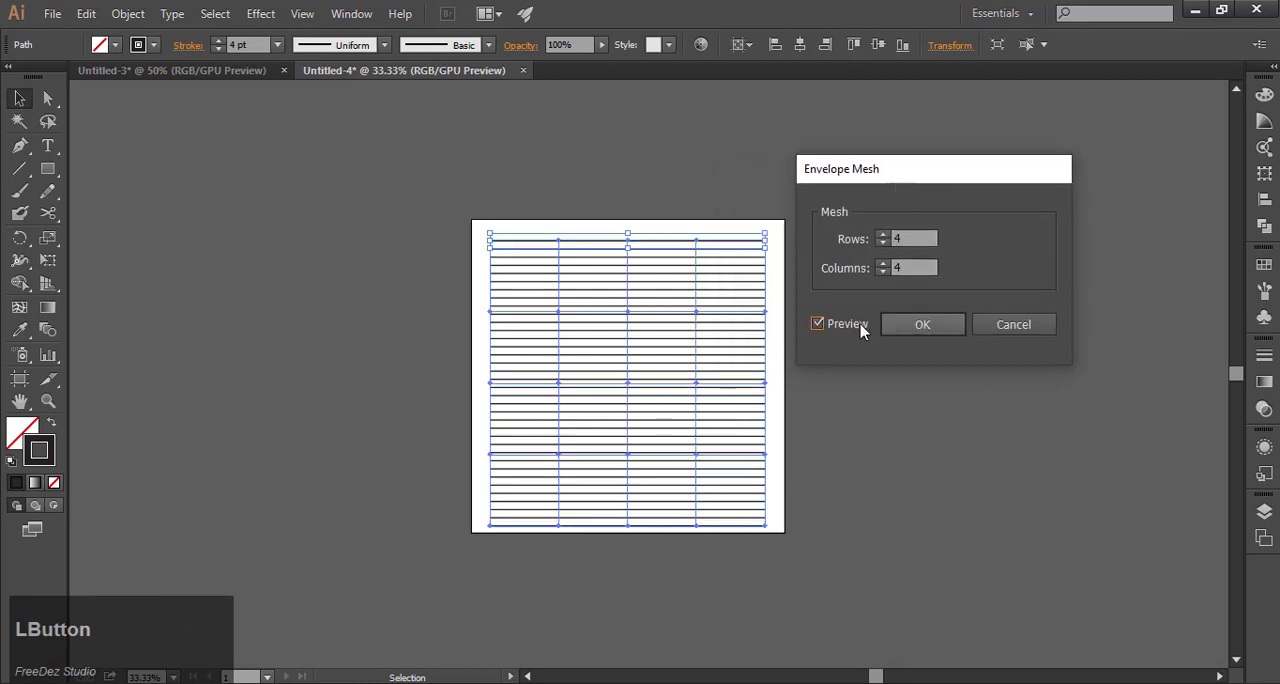
pyautogui.click(900, 238)
pyautogui.moveTo(899, 268); pyautogui.dragTo(855, 278)
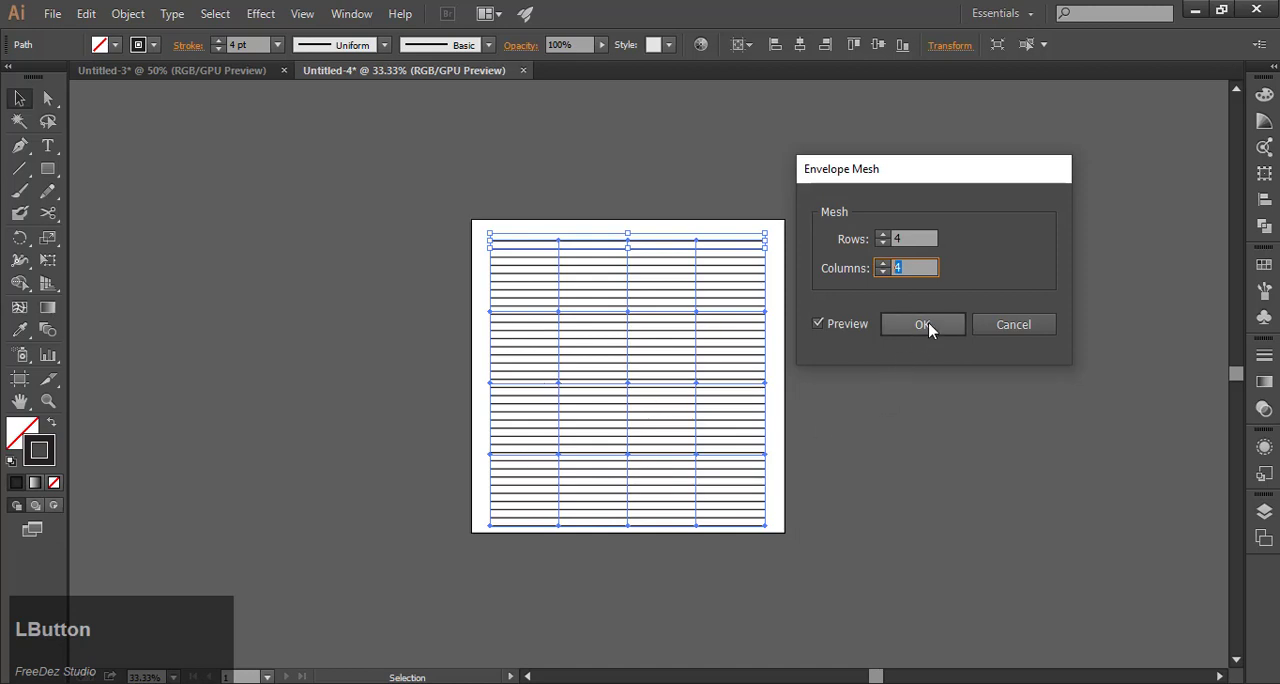
pyautogui.click(928, 325)
pyautogui.click(847, 319)
# Bend the upper interior mesh row into a wave by raising its left and right interior points and lowering the middle one.
pyautogui.scroll(1, 600, 310)
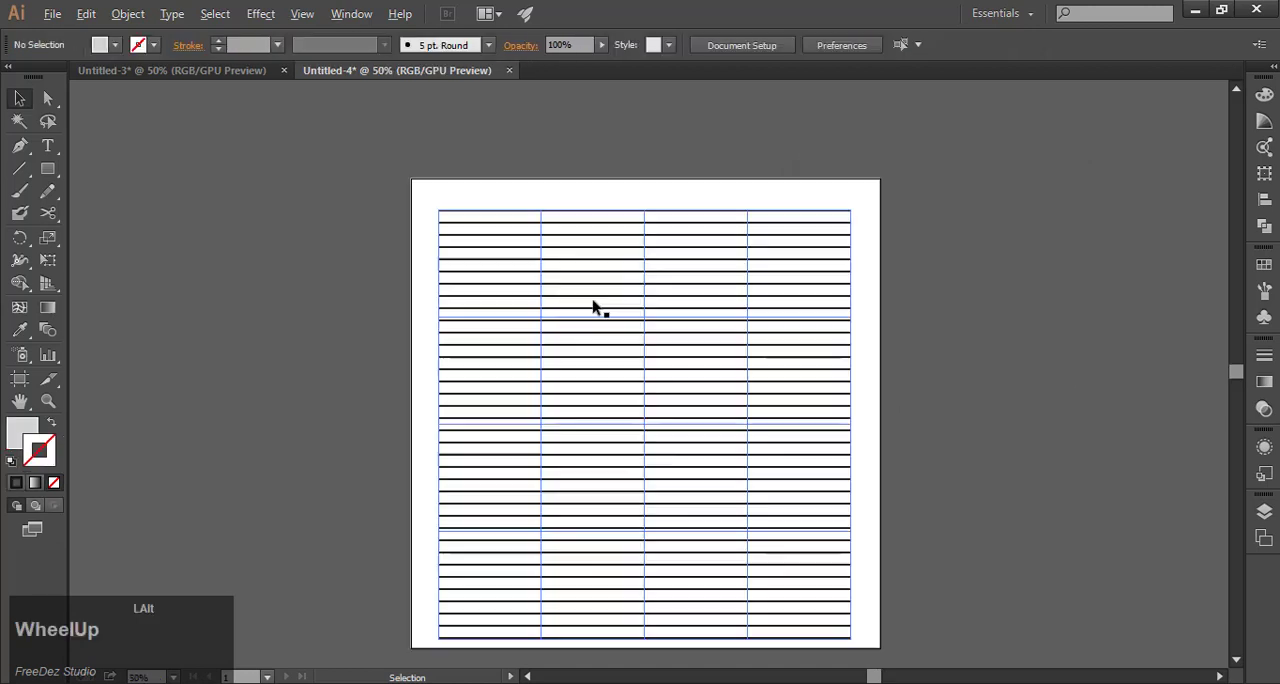
pyautogui.click(48, 98)
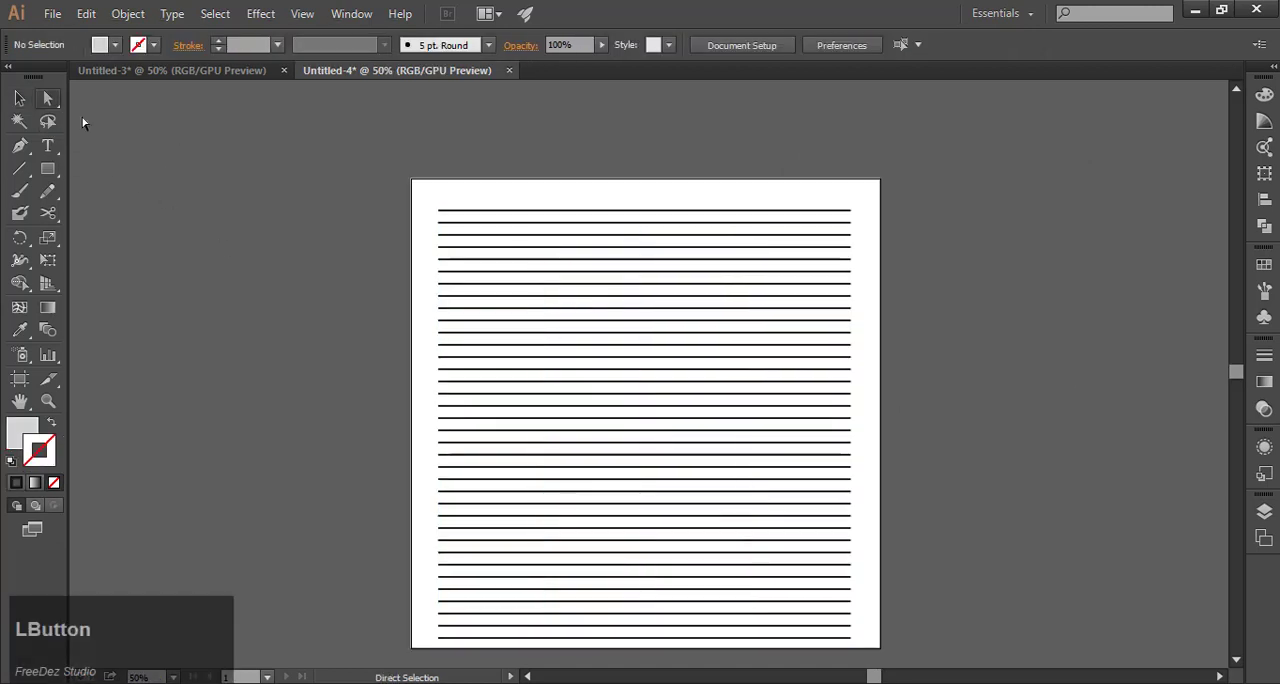
pyautogui.click(541, 317)
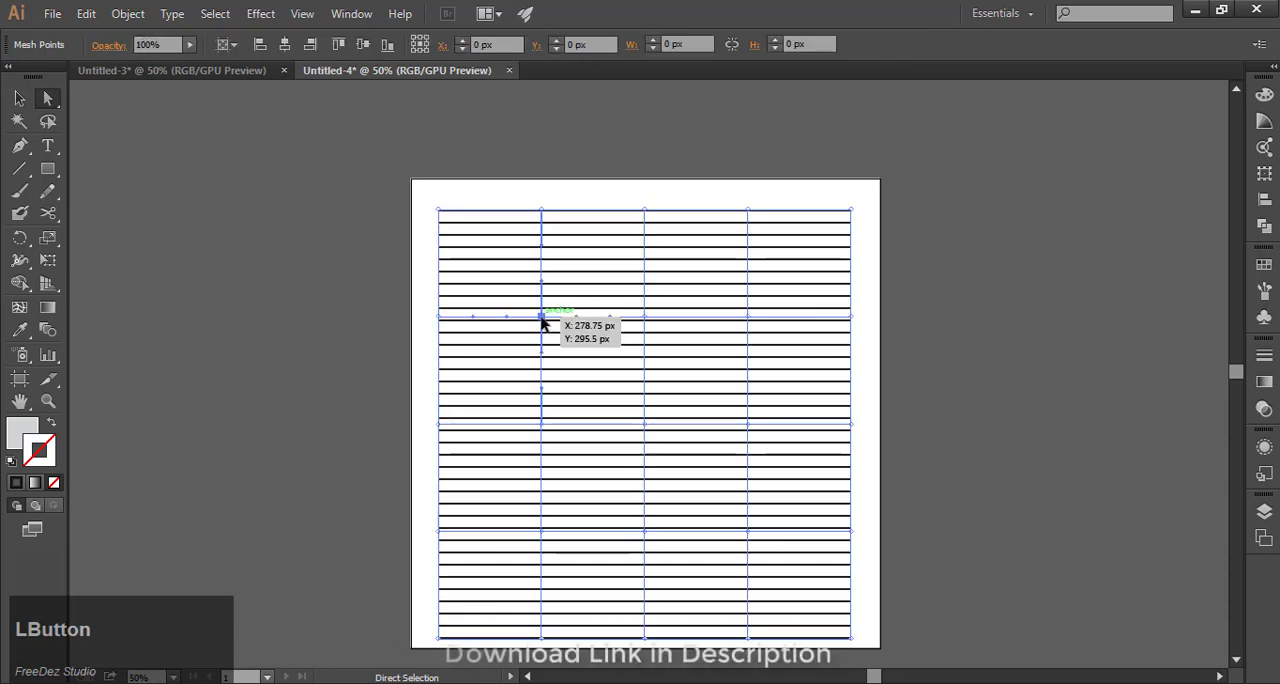
pyautogui.moveTo(541, 318); pyautogui.dragTo(538, 297)
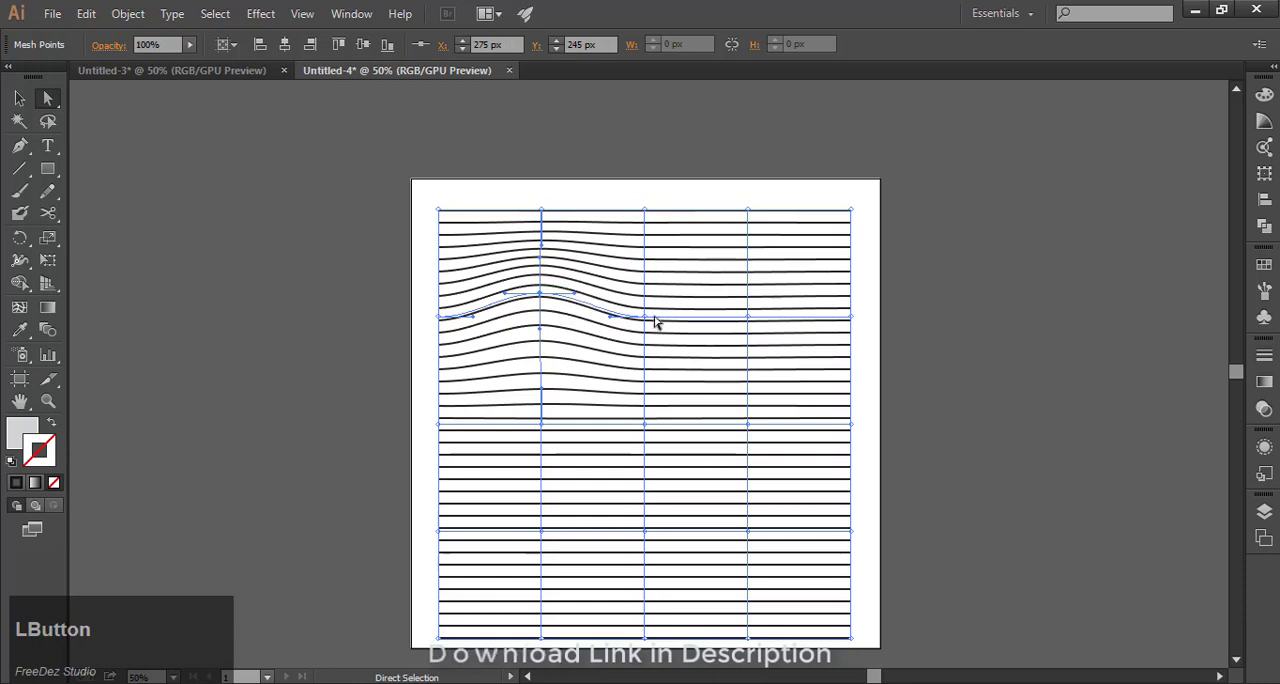
pyautogui.moveTo(645, 318); pyautogui.dragTo(648, 358)
pyautogui.moveTo(748, 320); pyautogui.dragTo(750, 300)
# Bend the middle mesh row by lowering its left and right interior points to about Y 585 px and raising the center to Y 485 px.
pyautogui.scroll(-1, 640, 257)
pyautogui.scroll(1, 649, 383)
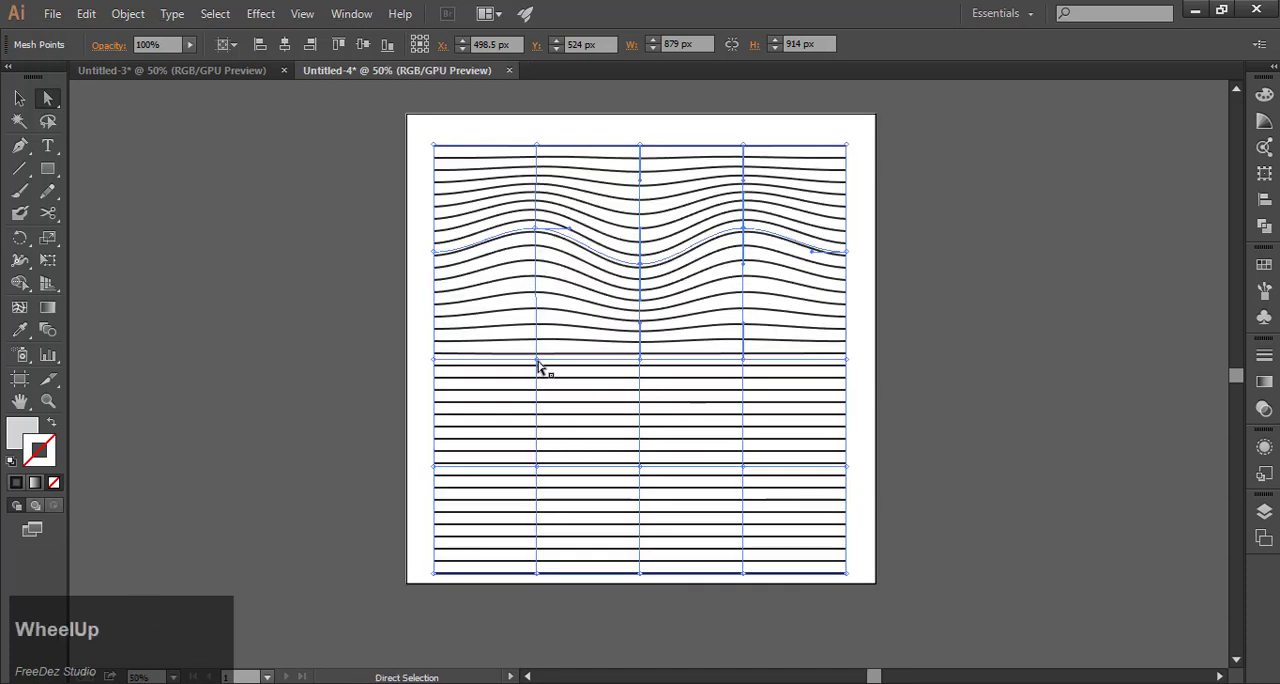
pyautogui.moveTo(538, 368); pyautogui.dragTo(536, 385)
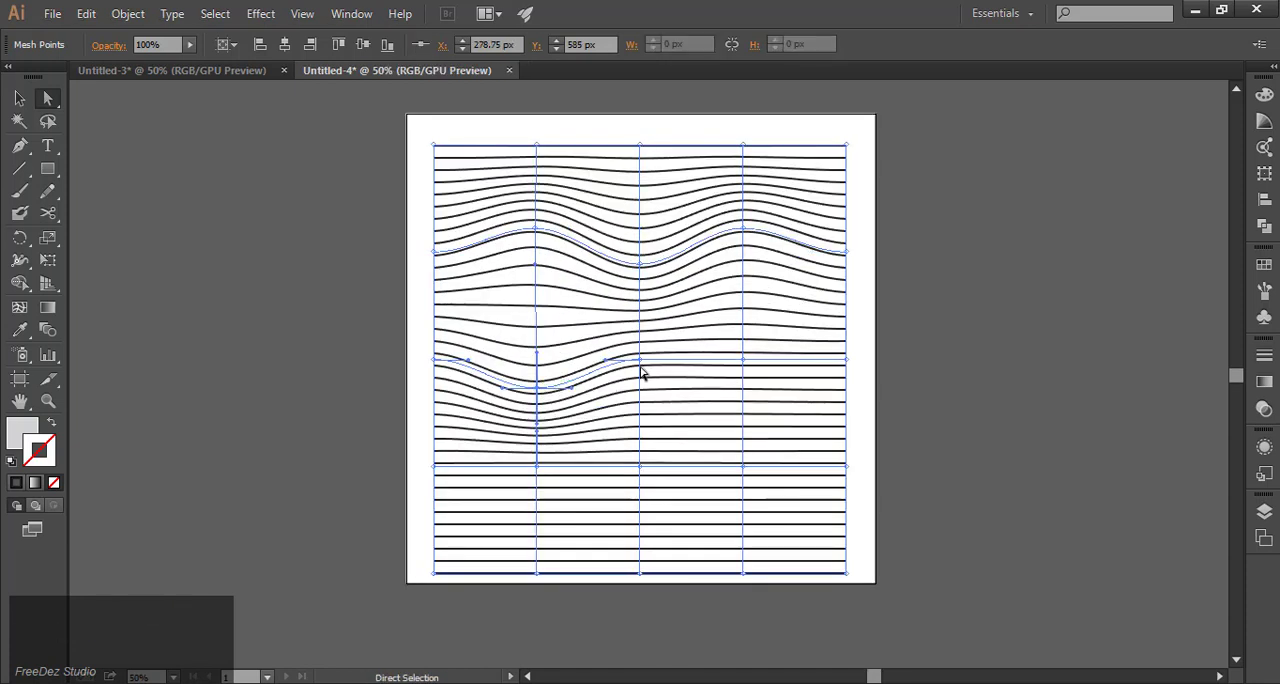
pyautogui.moveTo(641, 363); pyautogui.dragTo(646, 342)
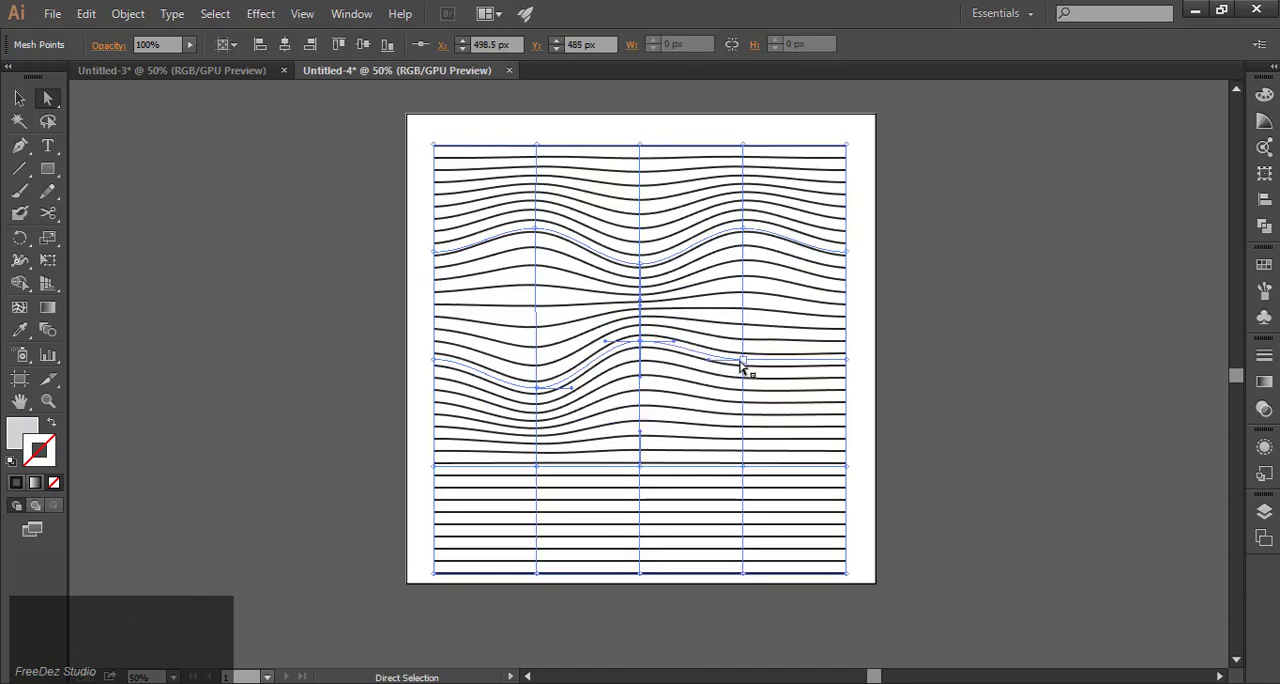
pyautogui.moveTo(741, 366); pyautogui.dragTo(749, 393)
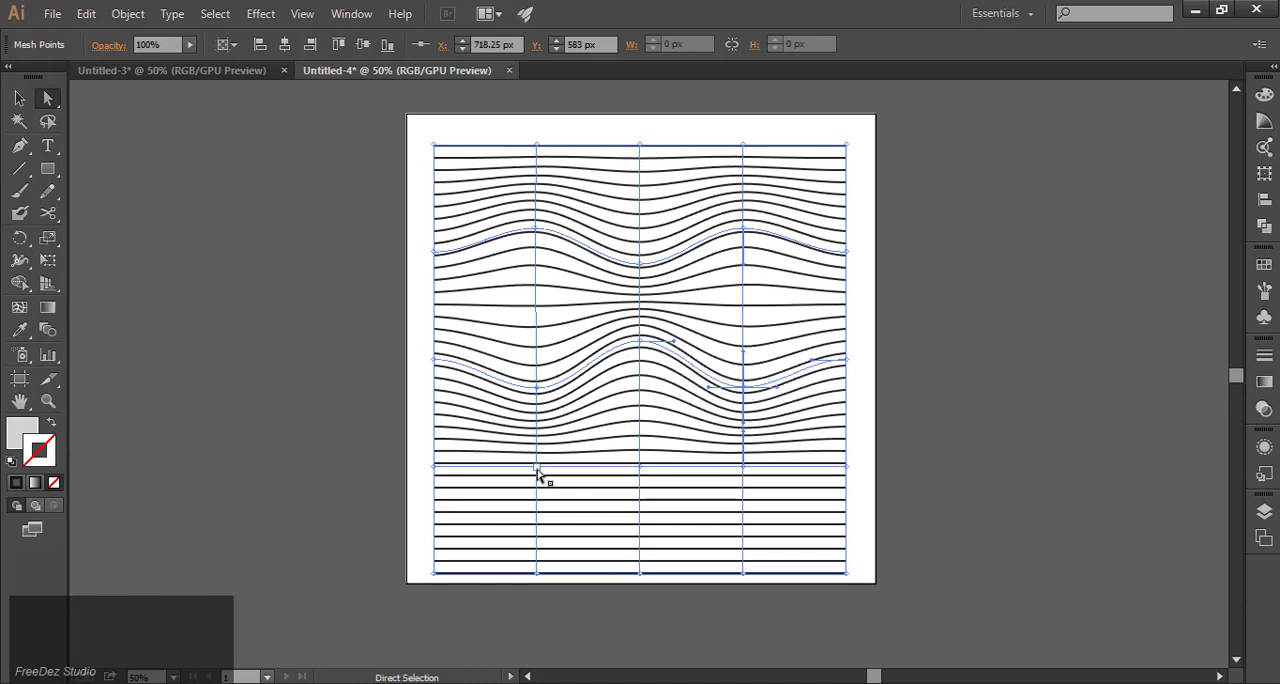
# Bend the lower interior mesh row by lowering its left and right interior points and raising the middle one, then deselect the mesh.
pyautogui.moveTo(538, 475); pyautogui.dragTo(537, 497)
pyautogui.moveTo(641, 478); pyautogui.dragTo(640, 457)
pyautogui.moveTo(744, 473); pyautogui.dragTo(744, 500)
pyautogui.scroll(-1, 255, 260)
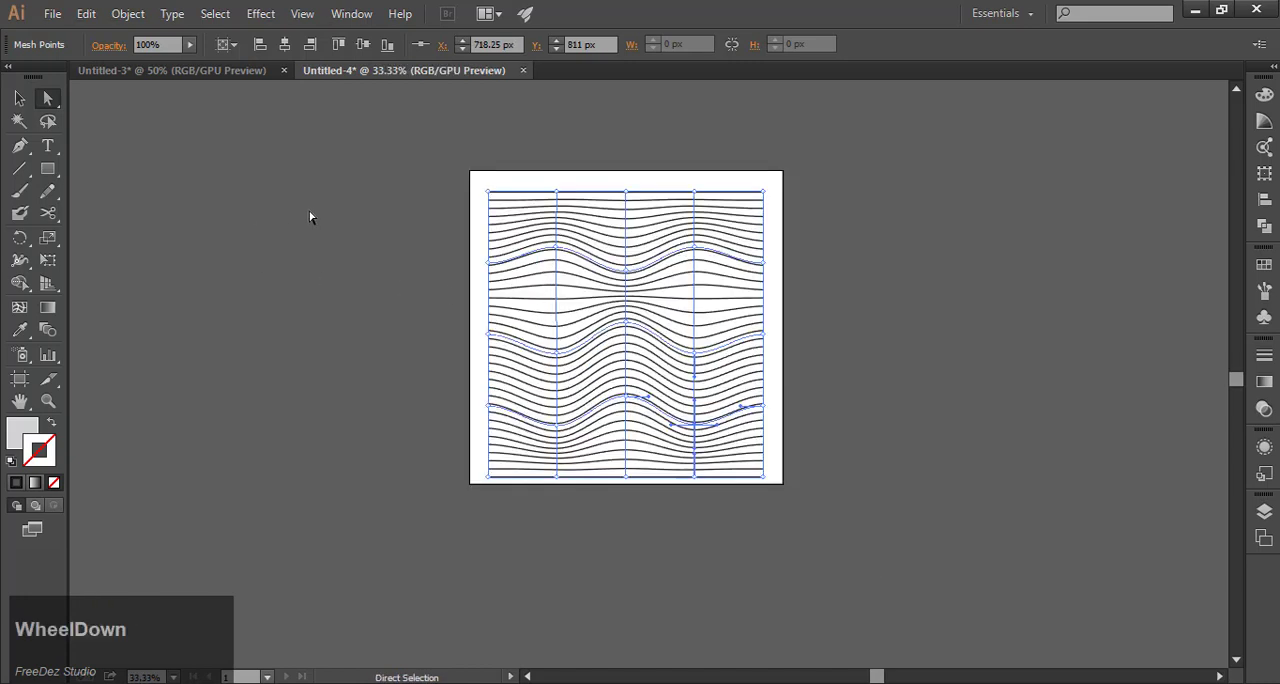
pyautogui.click(310, 217)
# Move the whole warped line pattern slightly upward on the artboard and deselect it.
pyautogui.click(19, 97)
pyautogui.scroll(1, 705, 257)
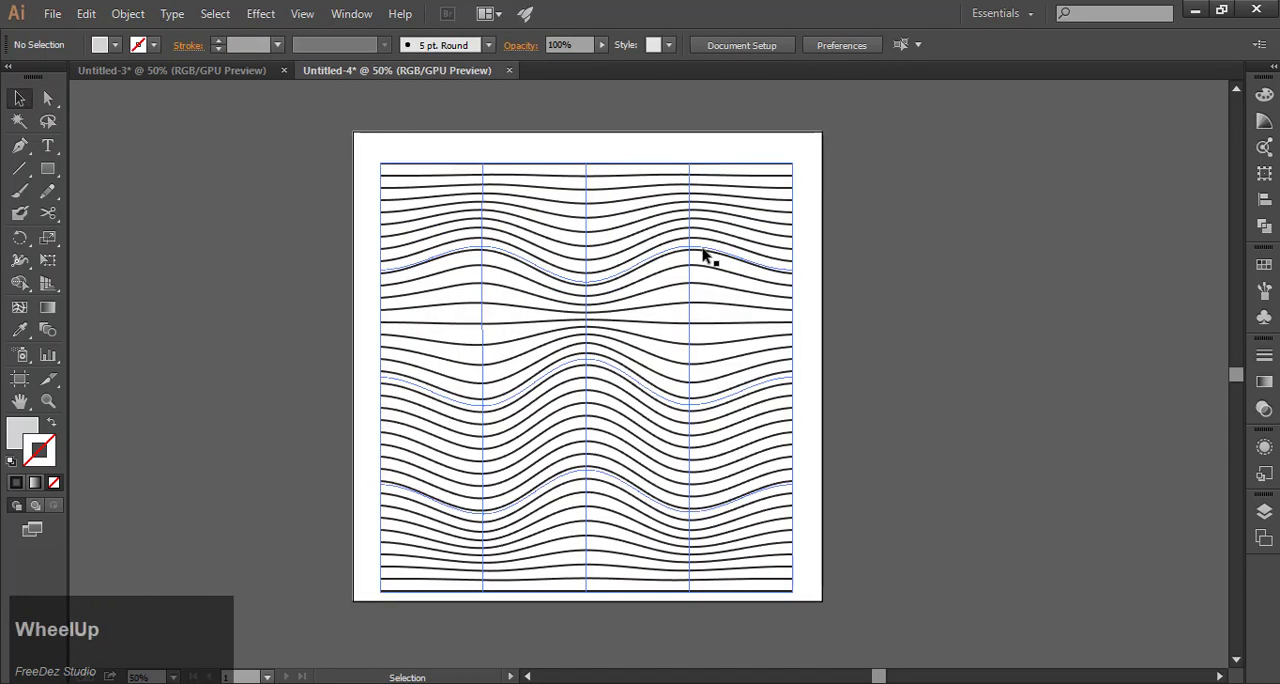
pyautogui.moveTo(705, 257); pyautogui.dragTo(700, 251)
pyautogui.click(871, 260)
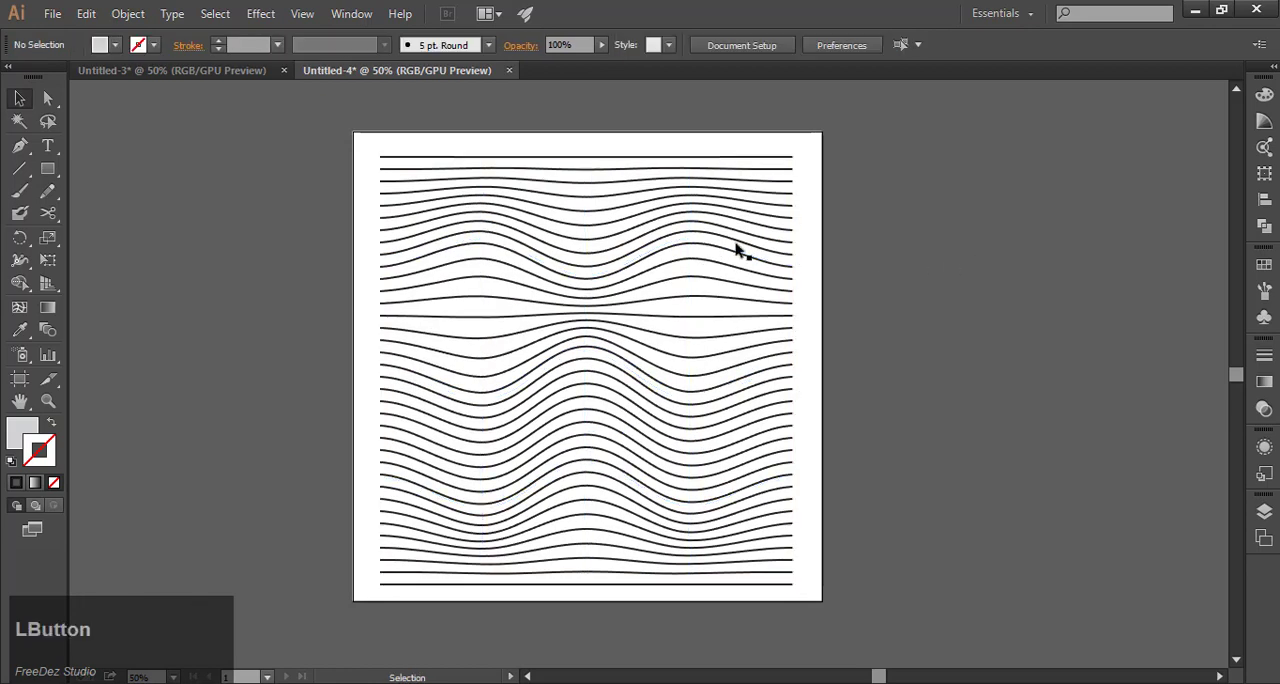
# Draw a 1000 × 1000 px rectangle covering the whole artboard and fill it with black (000000).
pyautogui.click(47, 169)
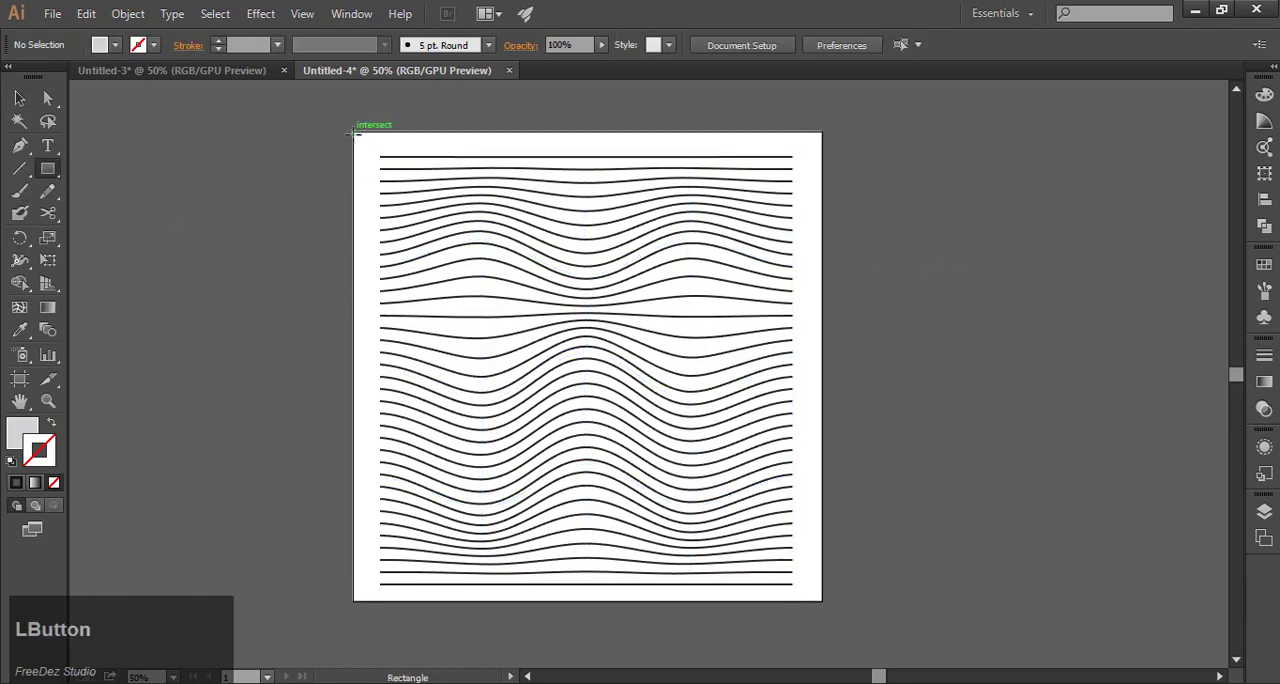
pyautogui.moveTo(355, 132); pyautogui.dragTo(822, 600)
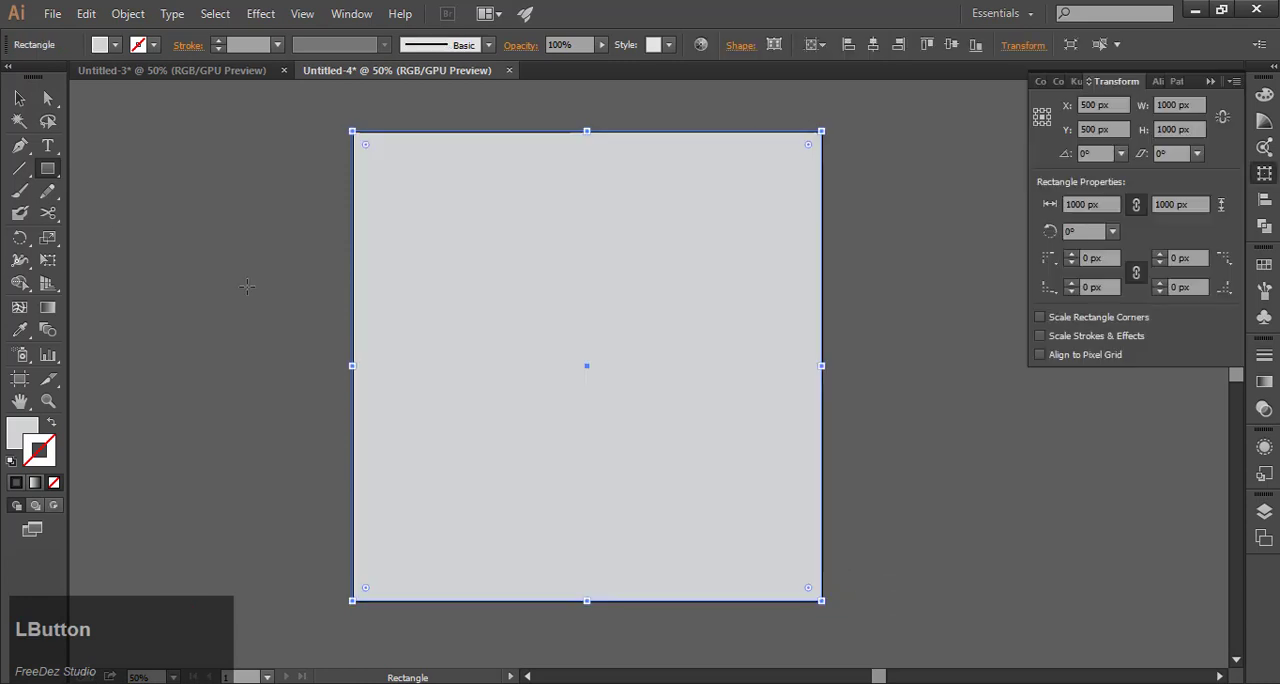
pyautogui.doubleClick(20, 434)
pyautogui.moveTo(528, 350); pyautogui.dragTo(514, 485)
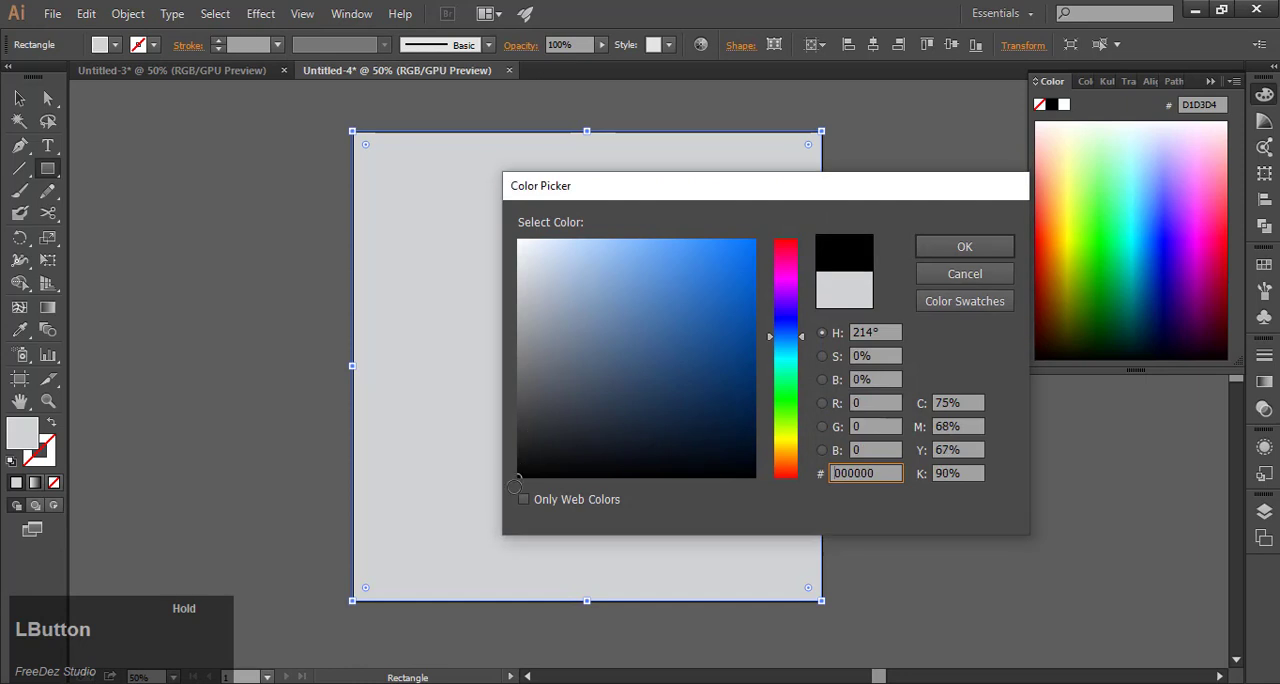
pyautogui.click(965, 247)
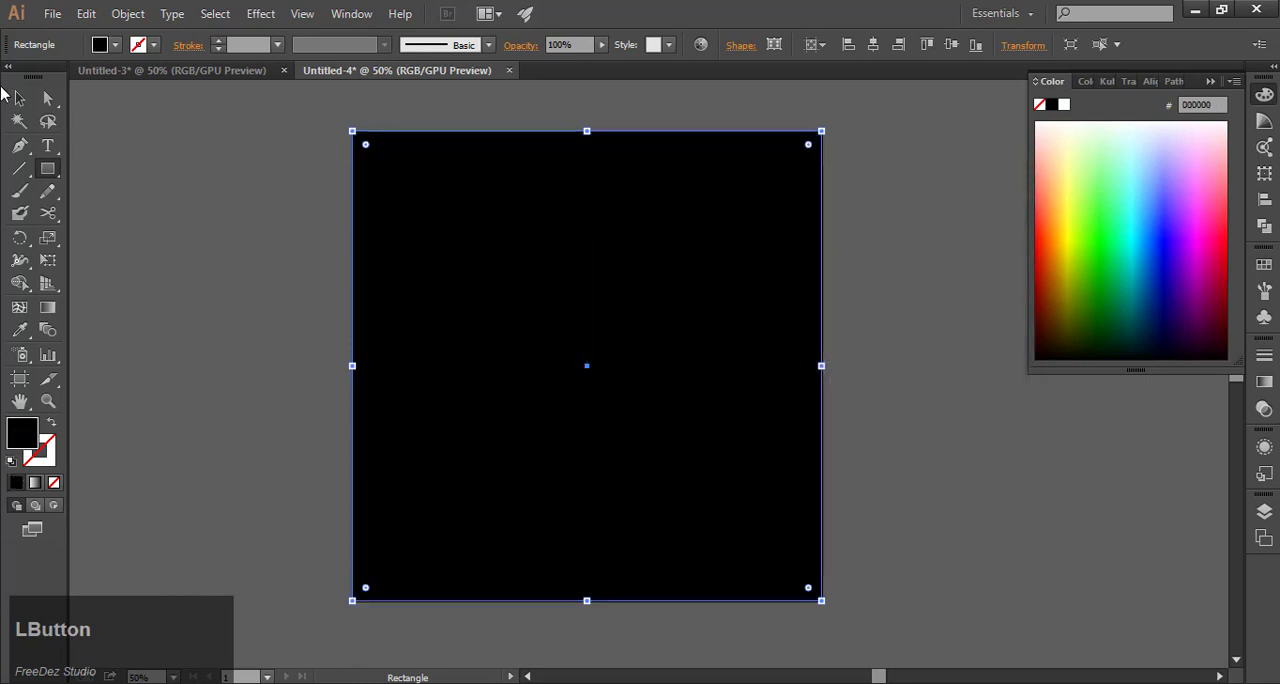
# Send the black square behind the warped line pattern and deselect it.
pyautogui.click(20, 104)
pyautogui.rightClick(401, 214)
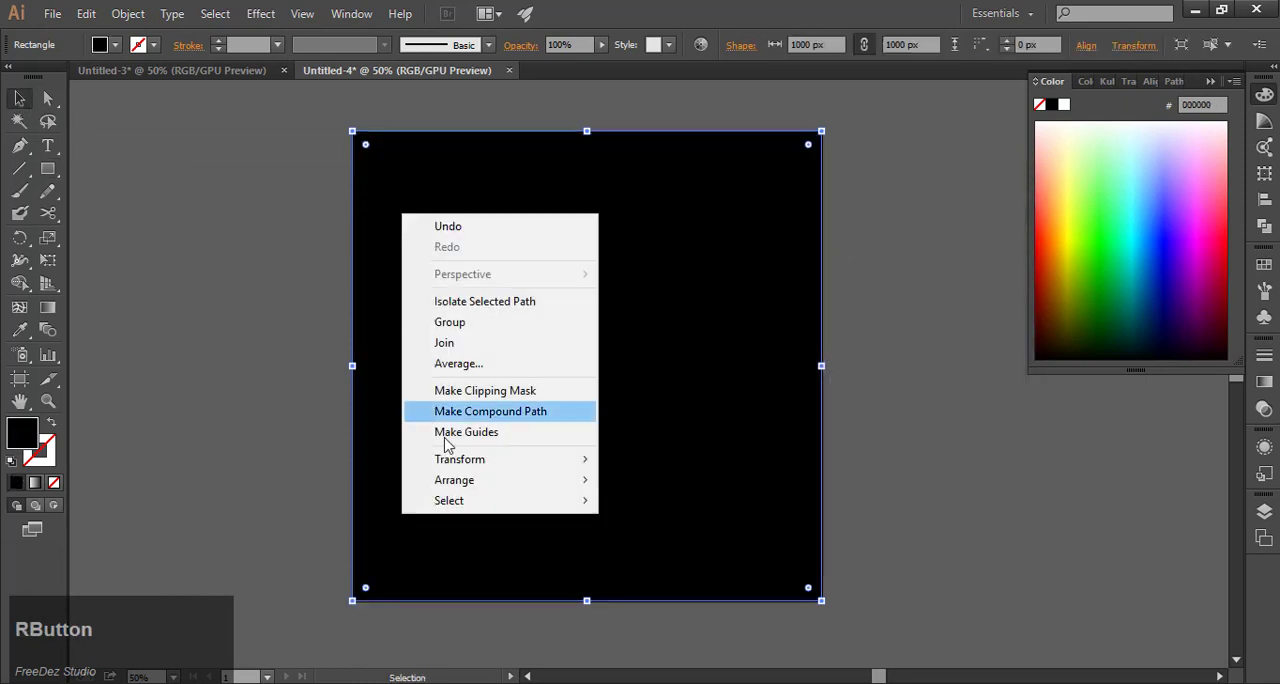
pyautogui.moveTo(518, 486)
pyautogui.click(661, 533)
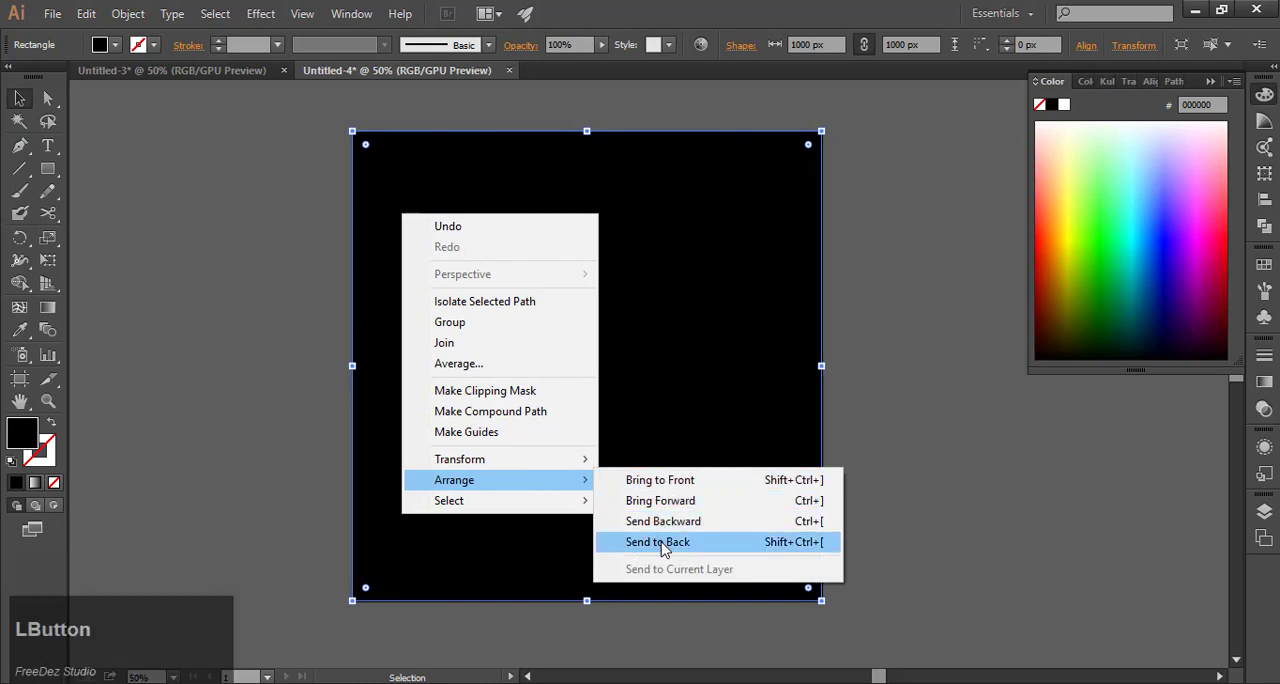
pyautogui.click(869, 310)
pyautogui.click(764, 316)
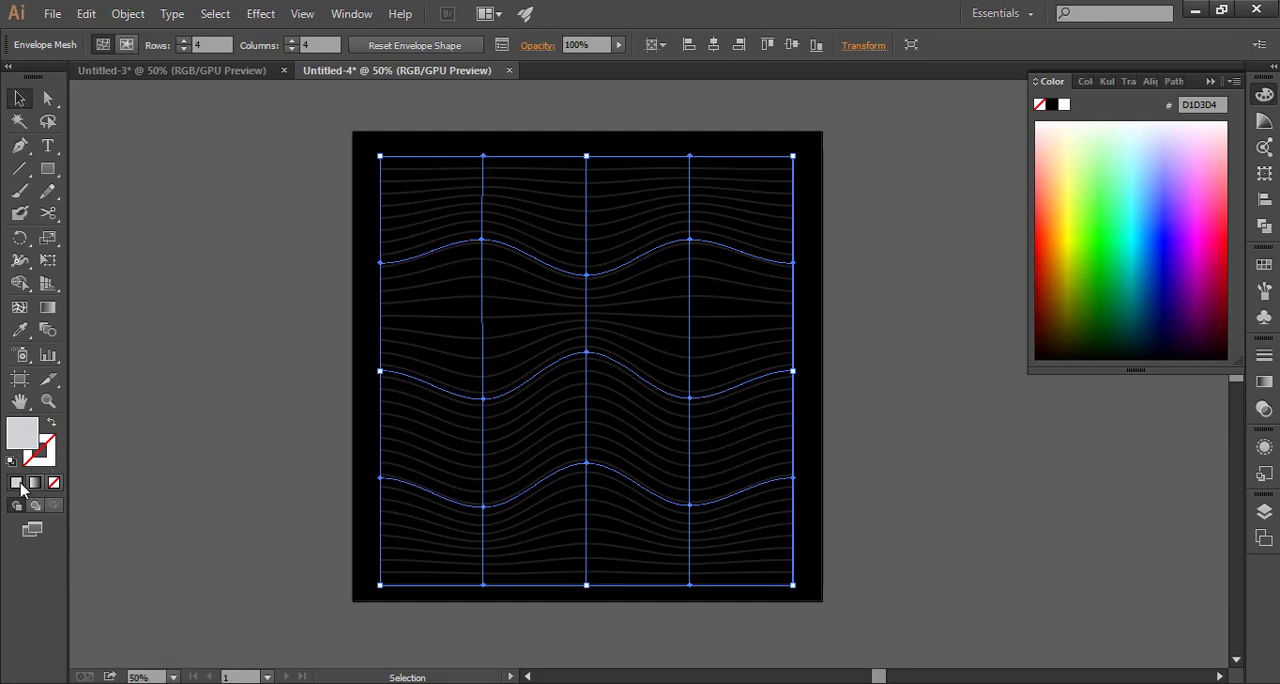
pyautogui.click(53, 483)
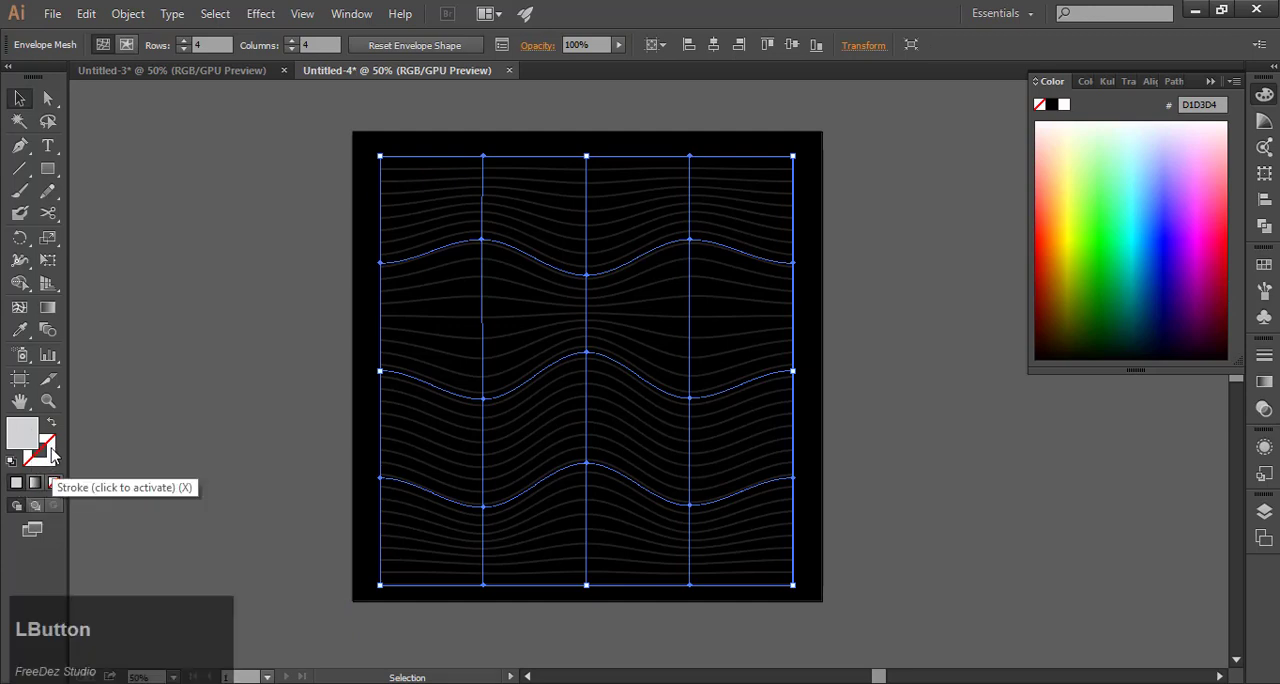
pyautogui.click(52, 455)
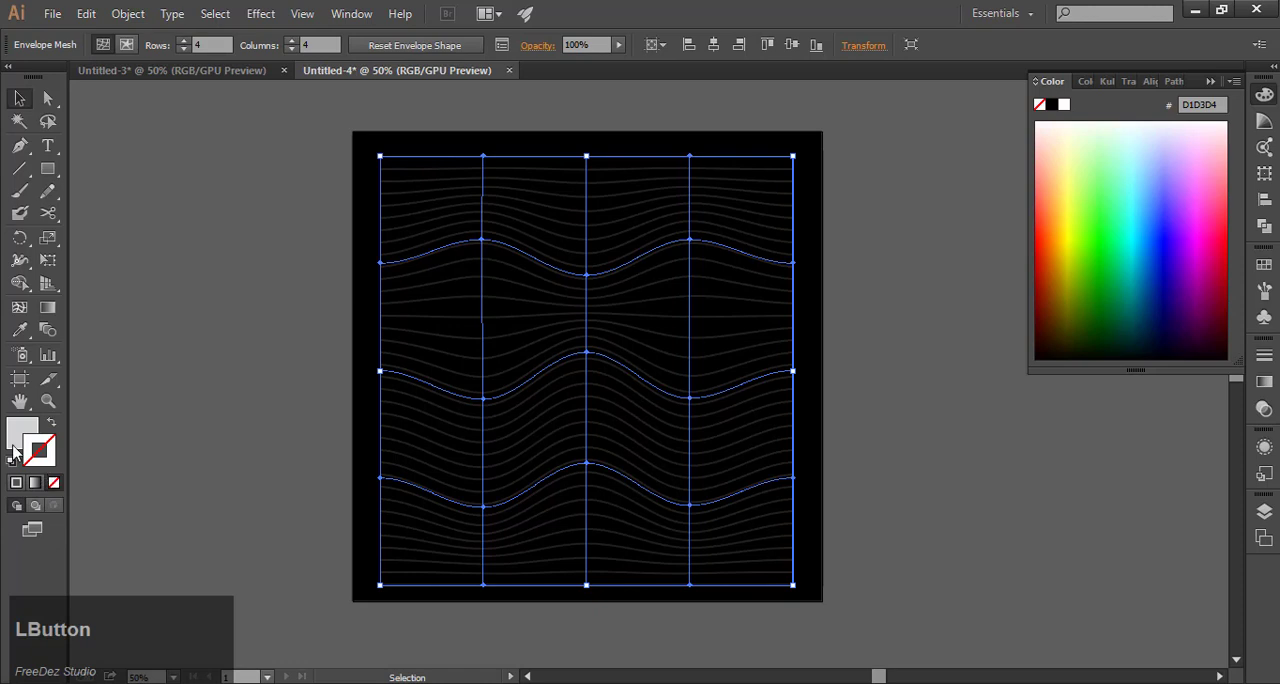
pyautogui.click(16, 440)
pyautogui.click(422, 383)
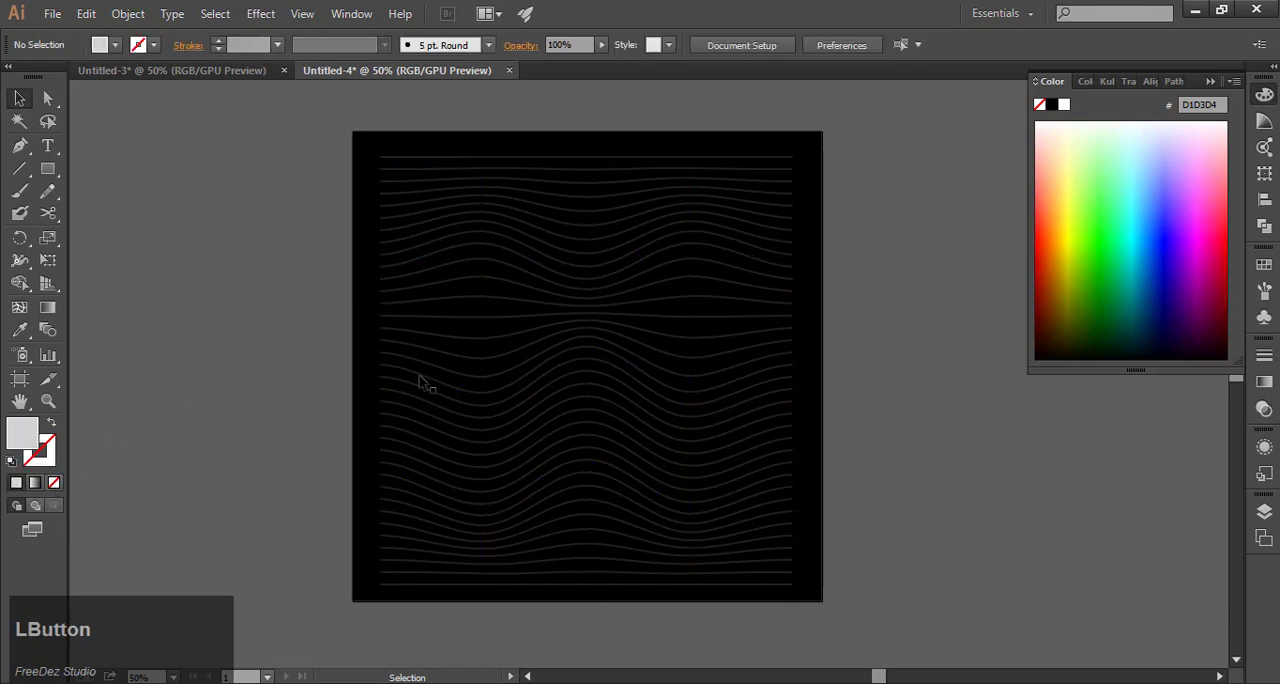
# Expand the envelope-distorted line pattern into editable paths using the default expand options.
pyautogui.click(449, 341)
pyautogui.click(128, 14)
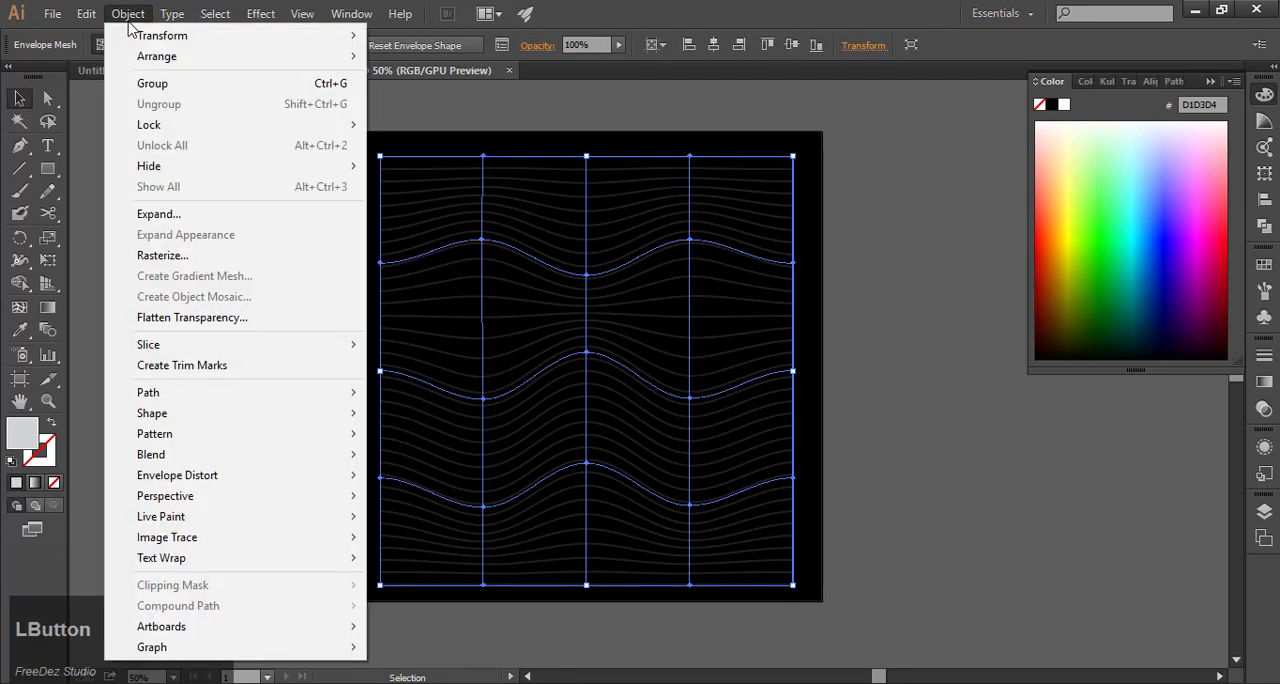
pyautogui.click(163, 216)
pyautogui.click(603, 458)
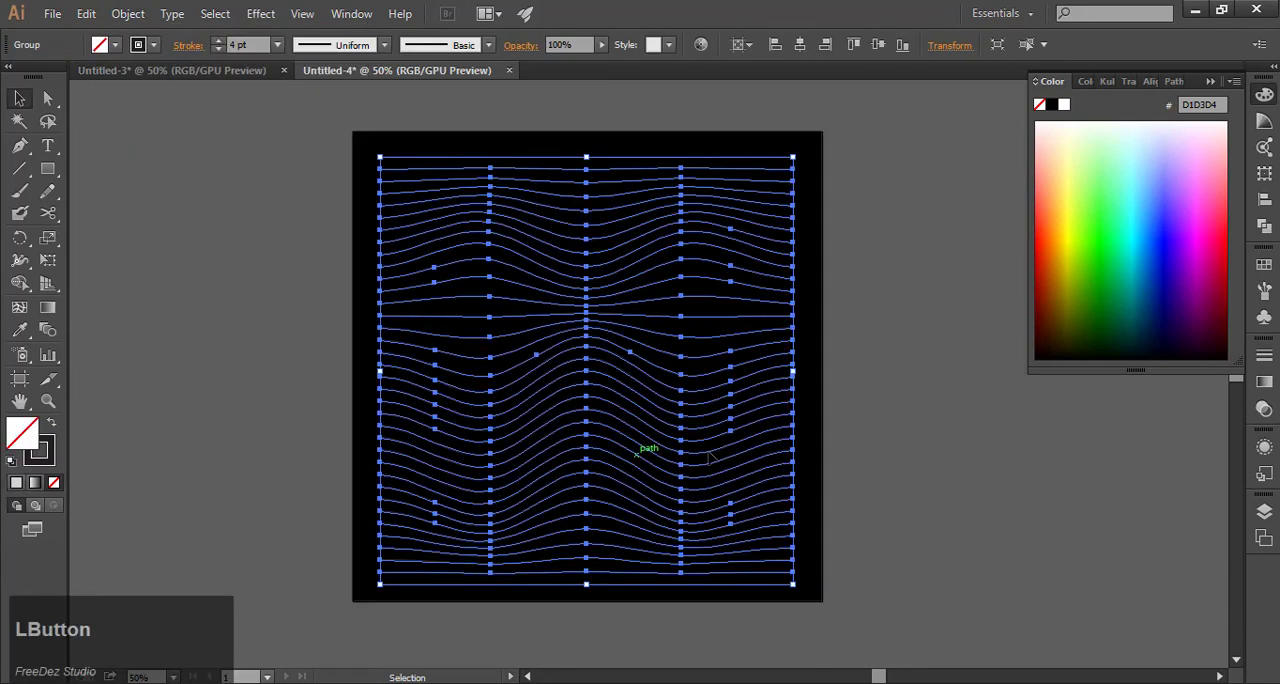
# Apply a linear gradient to the stroke of the expanded wavy line group, leaving the black square unchanged.
pyautogui.moveTo(760, 620)
pyautogui.mouseDown()
pyautogui.moveTo(728, 340)
pyautogui.moveTo(675, 158)
pyautogui.mouseUp()
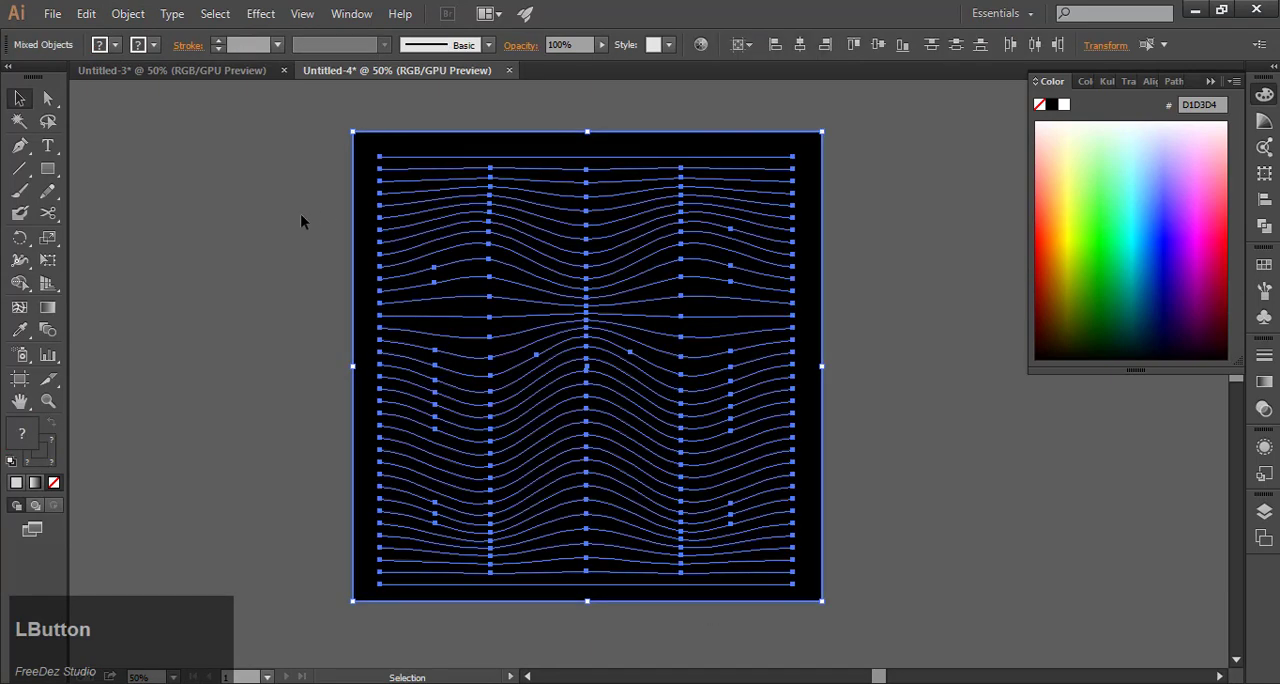
pyautogui.keyDown('shift'); pyautogui.click(361, 222); pyautogui.keyUp('shift')
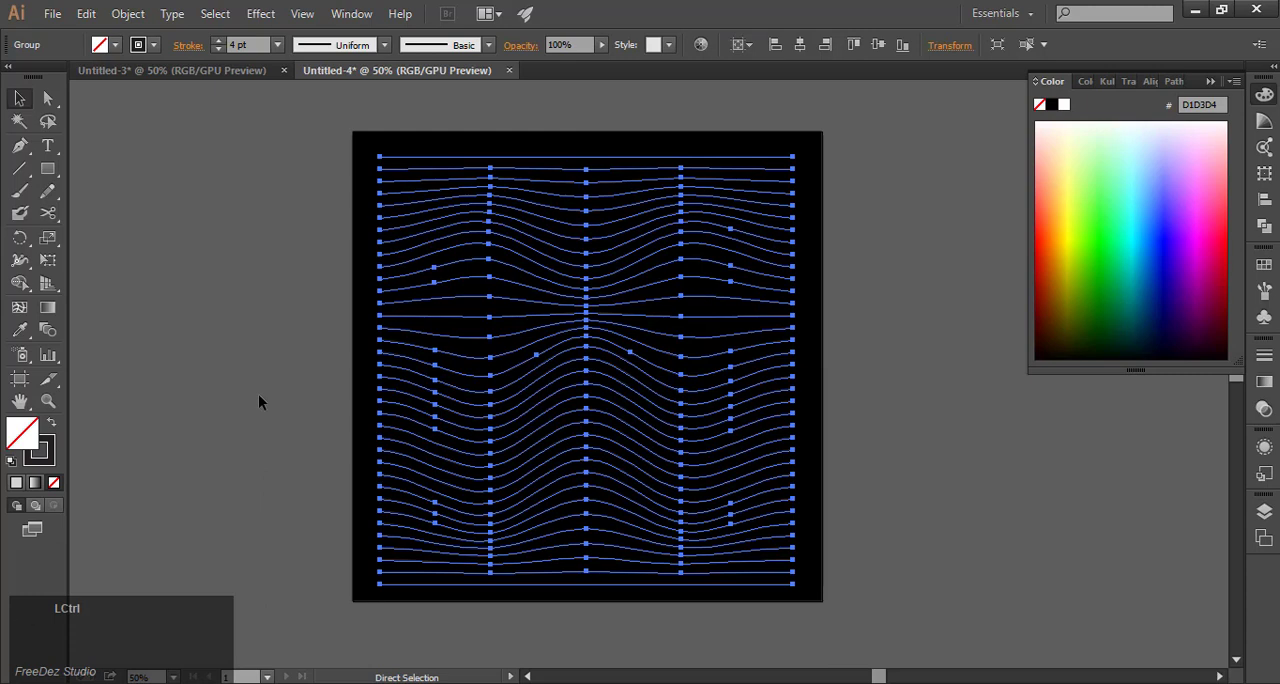
pyautogui.click(53, 455)
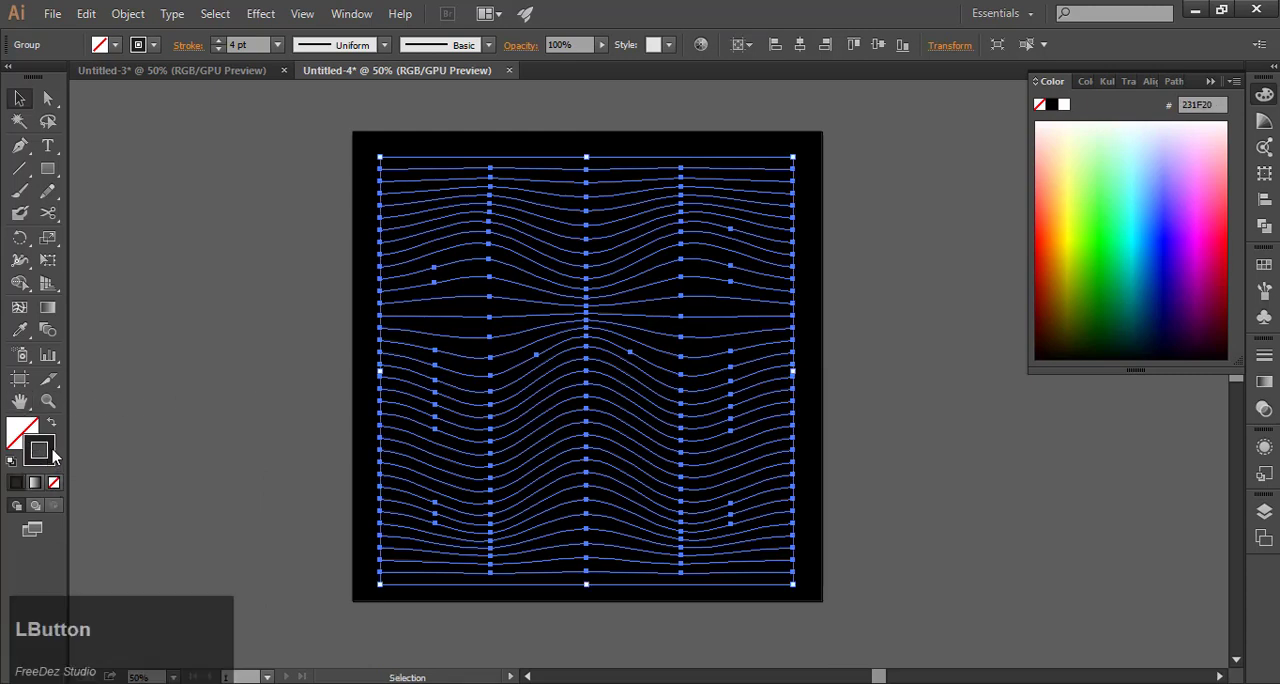
pyautogui.click(52, 310)
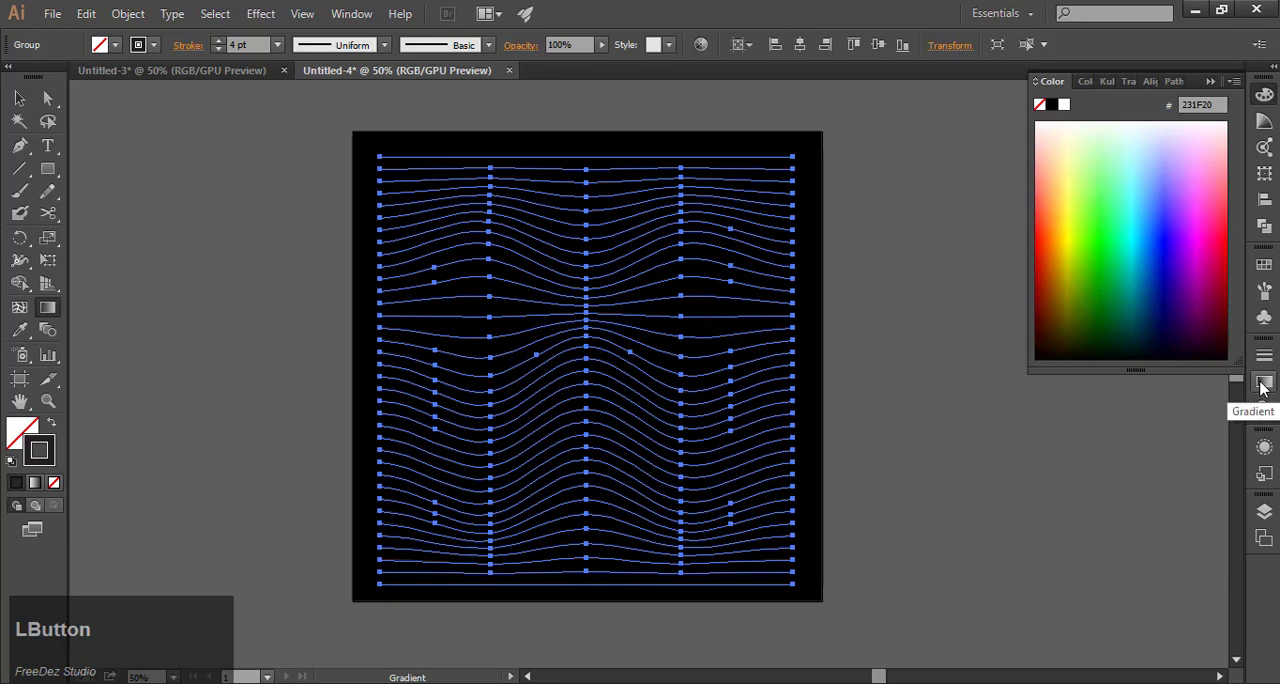
pyautogui.click(338, 24)
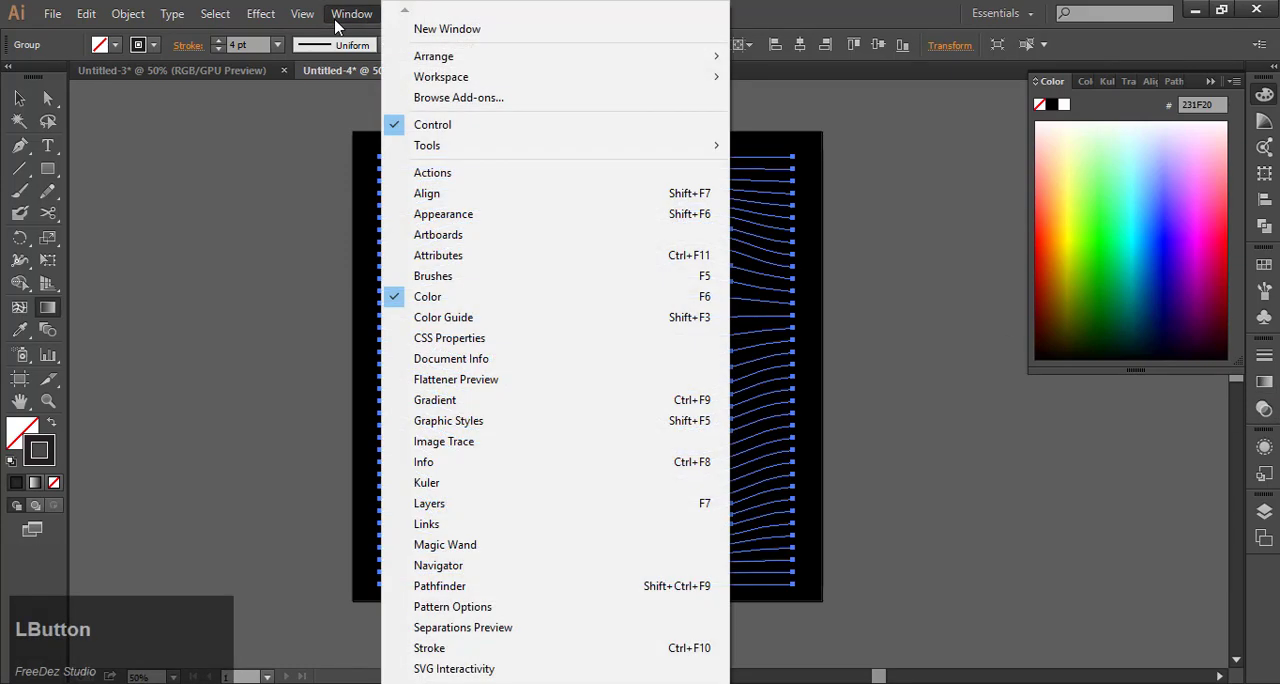
pyautogui.click(460, 405)
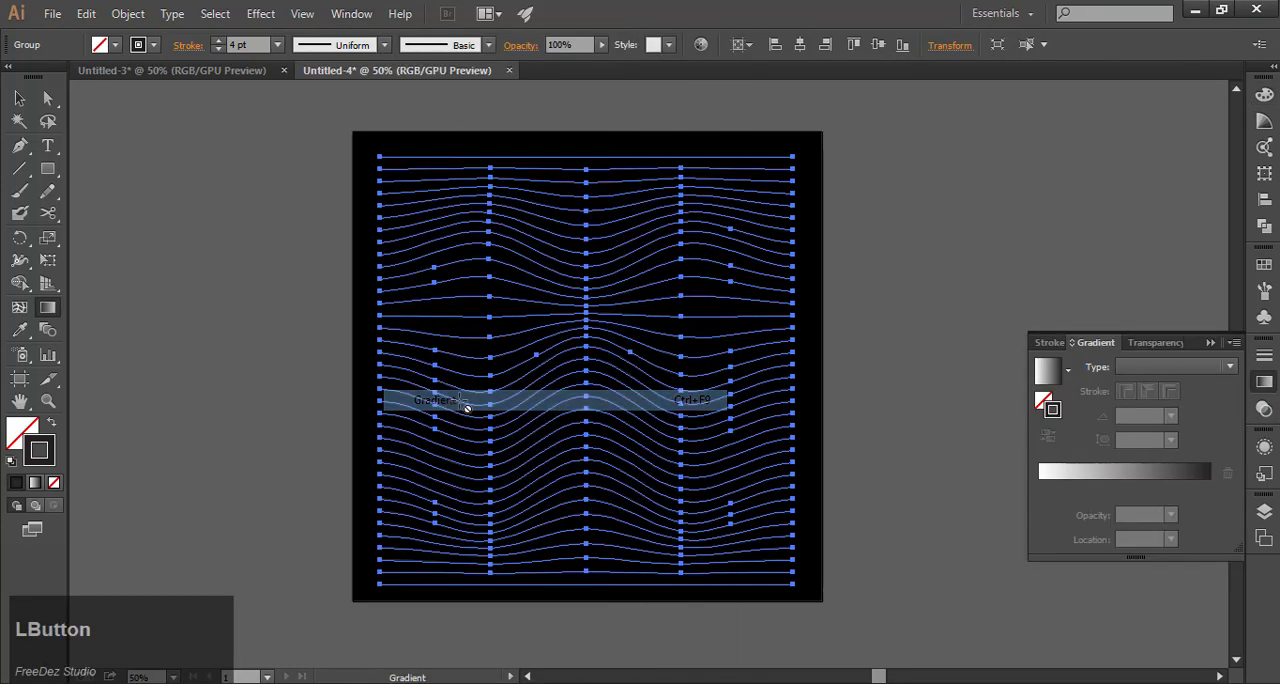
pyautogui.click(1122, 480)
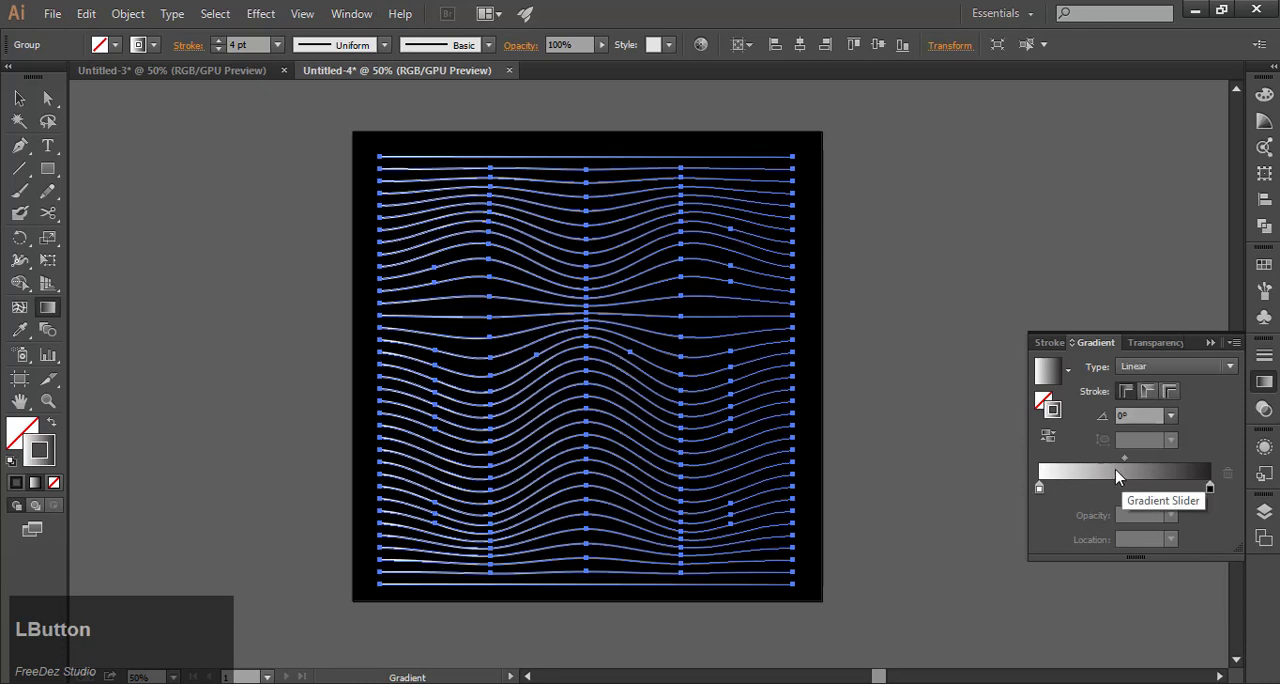
# Change the stroke gradient to the yellow-orange-red preset, remove its three intermediate color stops and set the midpoint location to 47.35%.
pyautogui.click(1069, 375)
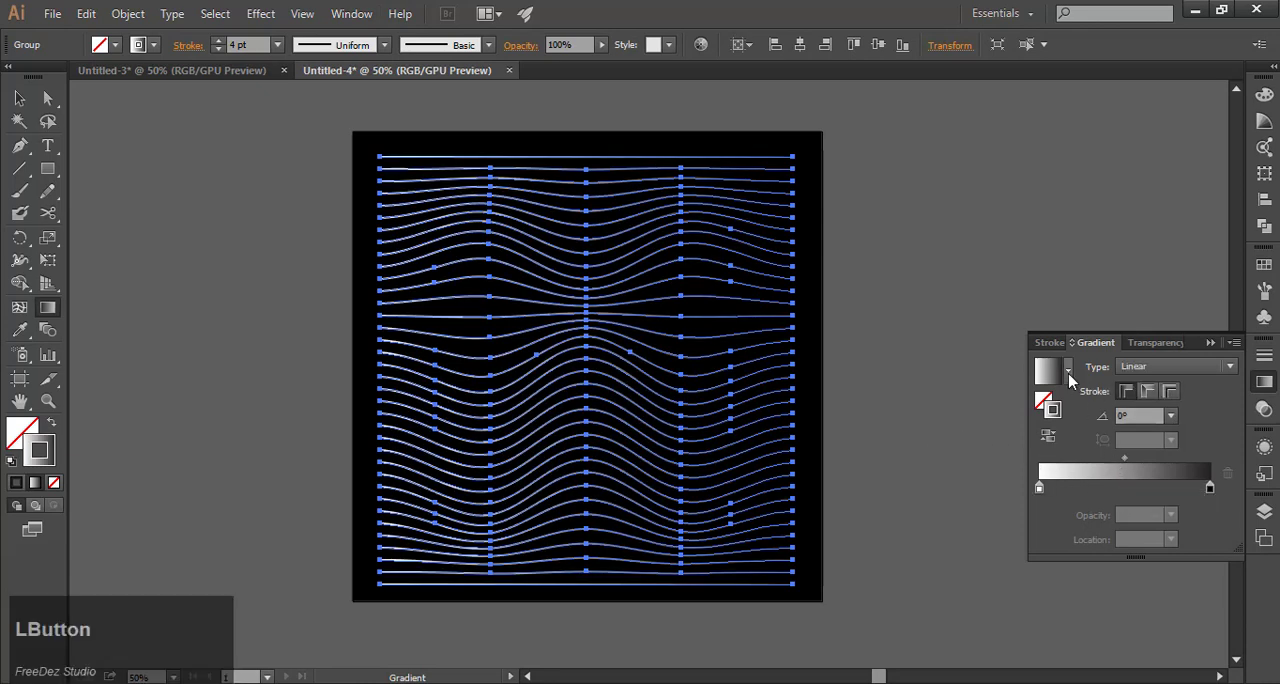
pyautogui.click(932, 440)
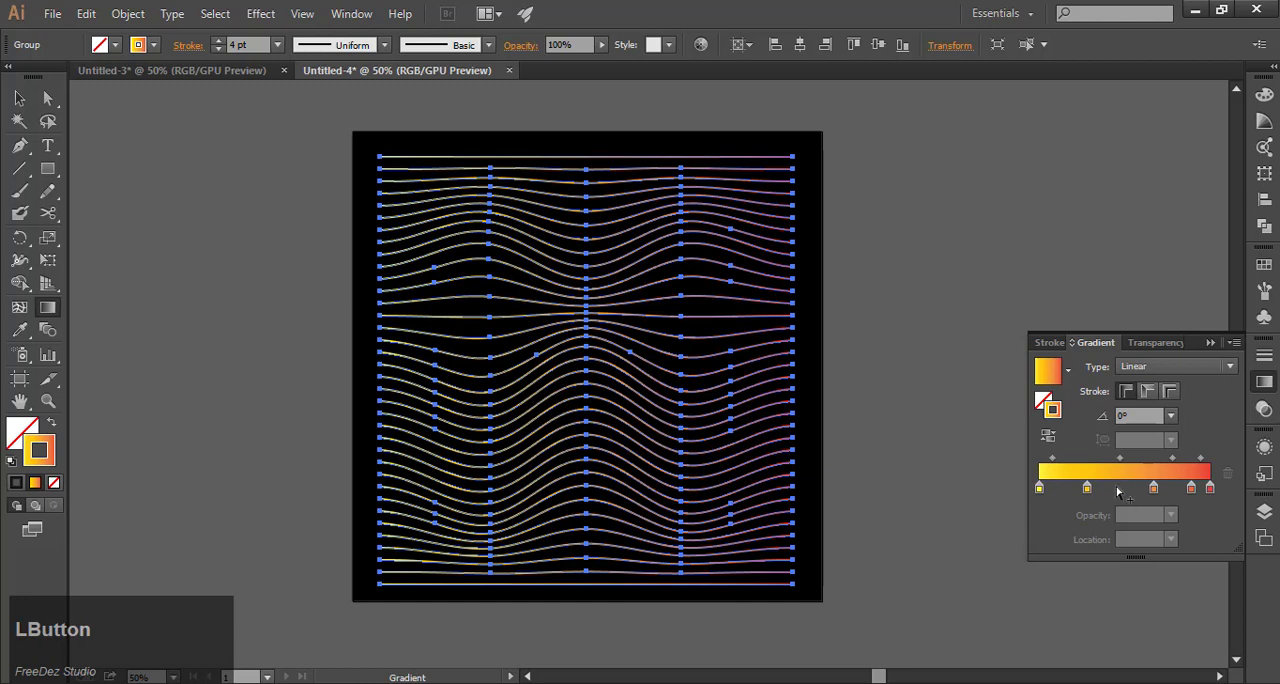
pyautogui.moveTo(1087, 488); pyautogui.dragTo(1095, 524)
pyautogui.moveTo(1155, 490); pyautogui.dragTo(1200, 528)
pyautogui.moveTo(1090, 458); pyautogui.dragTo(1121, 462)
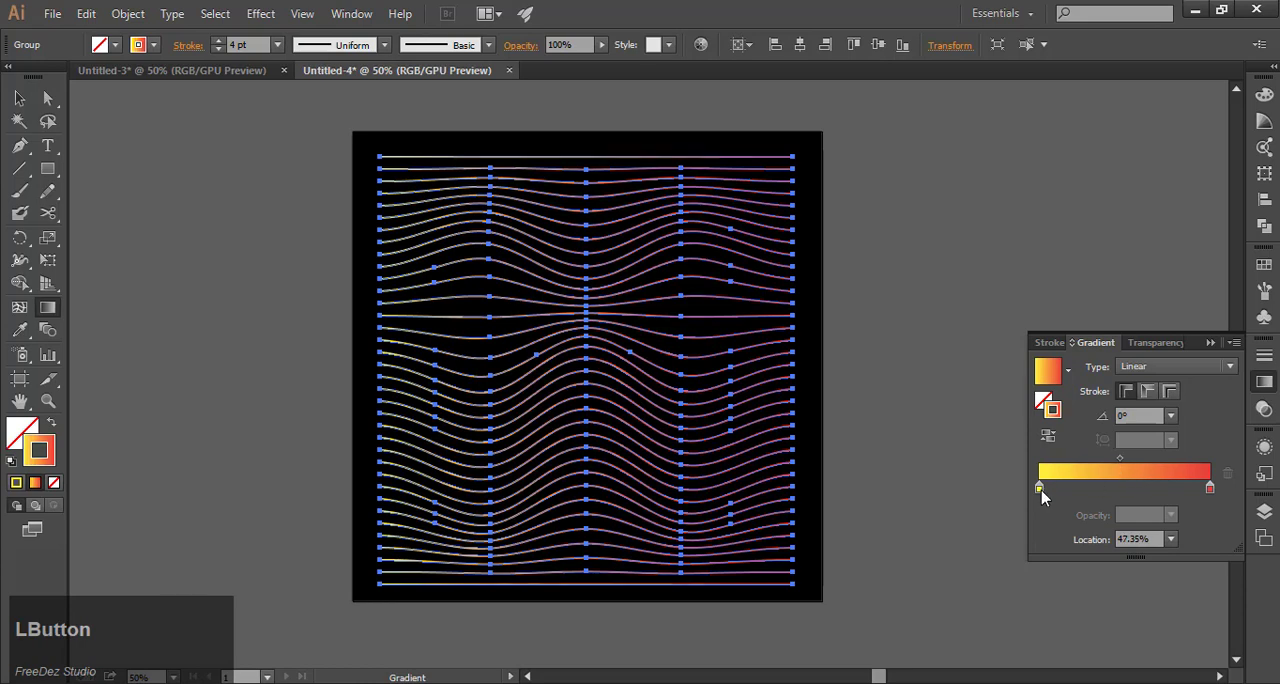
# Collapse the gradient settings and deselect the wavy line group.
pyautogui.click(1209, 343)
pyautogui.click(19, 97)
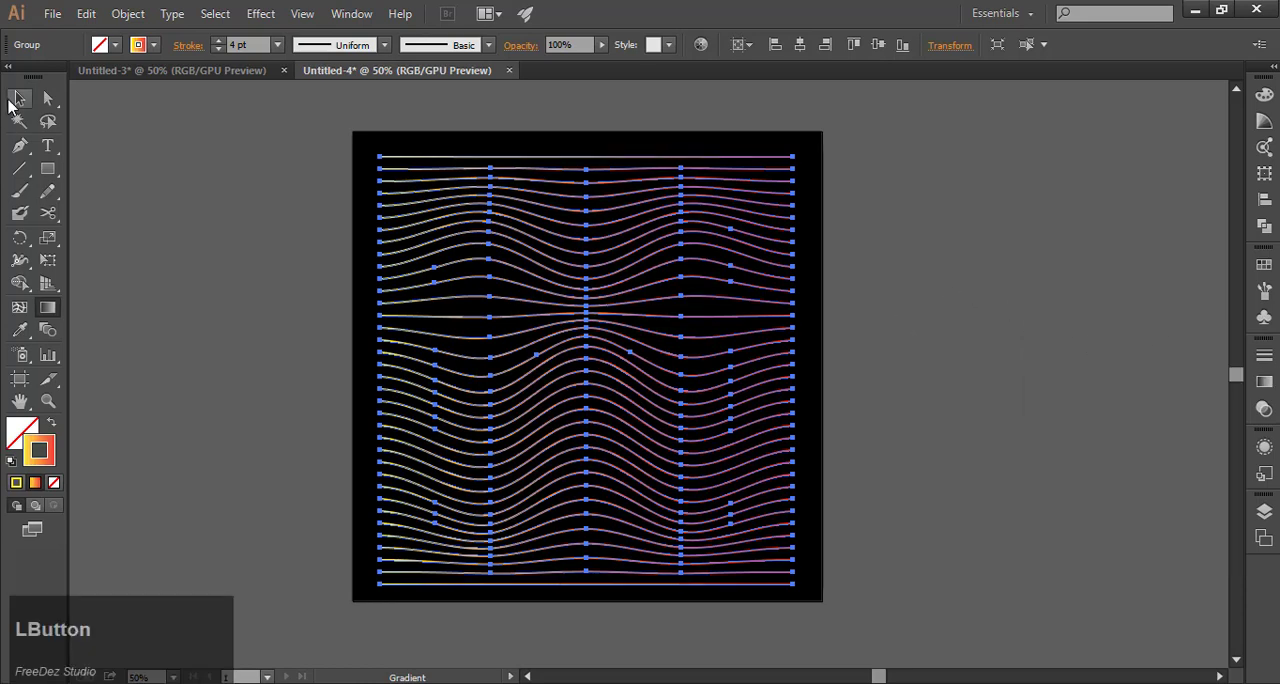
pyautogui.click(223, 258)
pyautogui.scroll(-1, 904, 266)
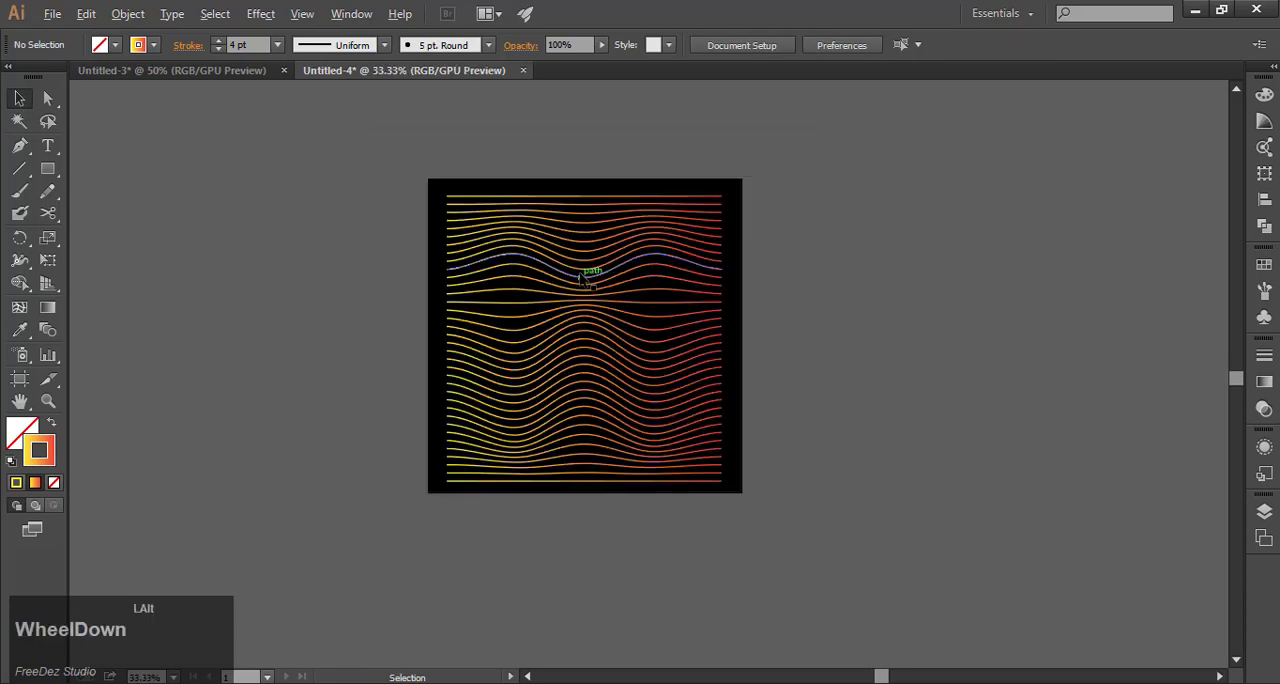
pyautogui.scroll(1, 827, 399)
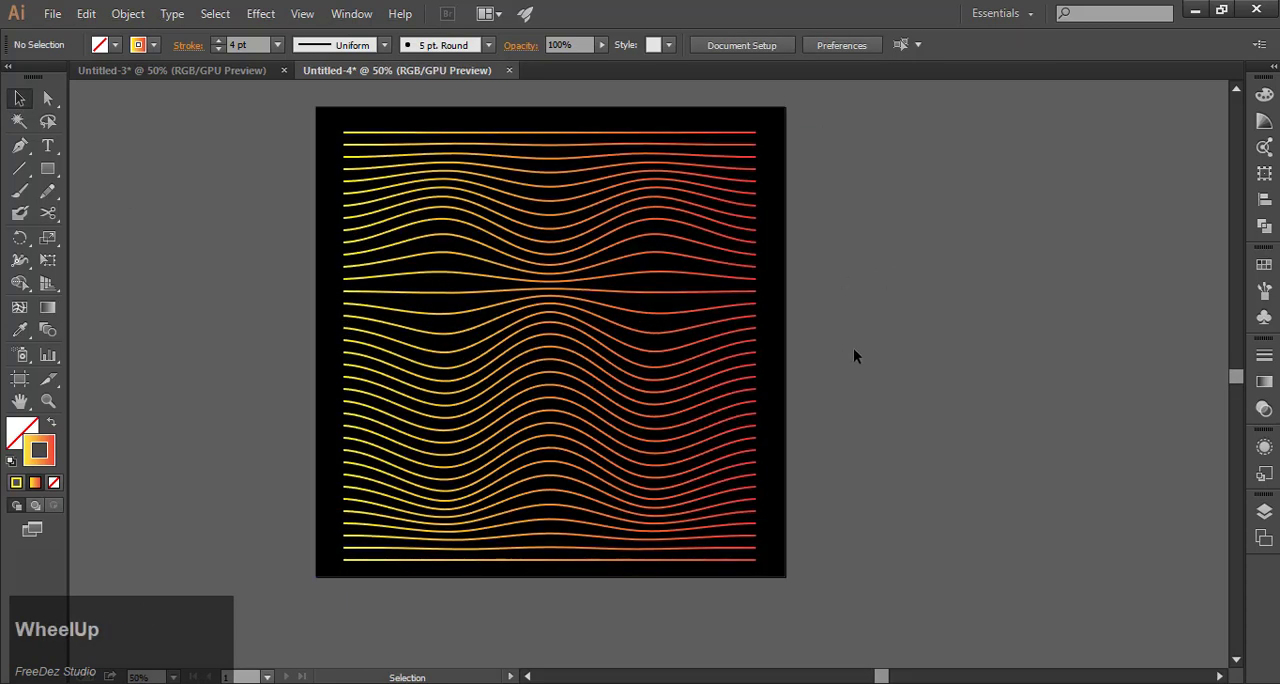